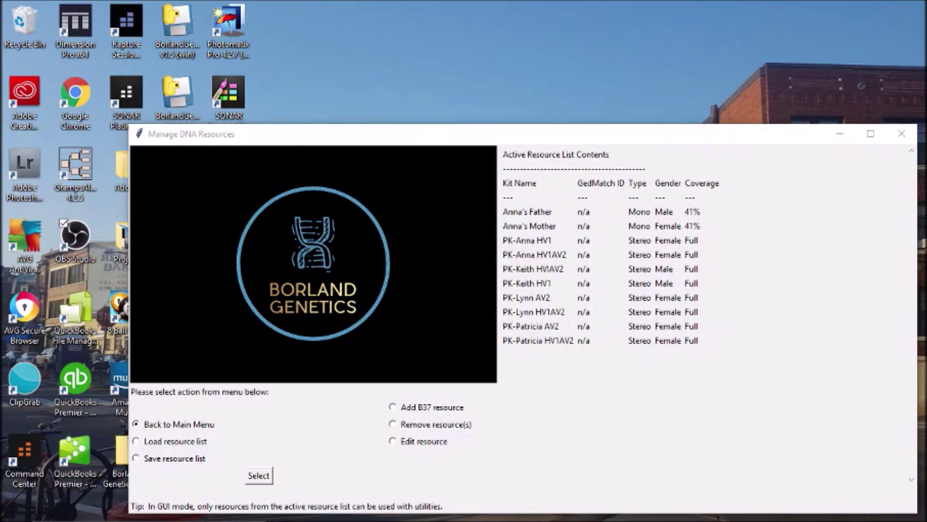
Switch to the DNA Painter profile in Chrome and examine the mother's, father's and unresolved segments across the chromosomes.
drag(653, 141, 613, 89)
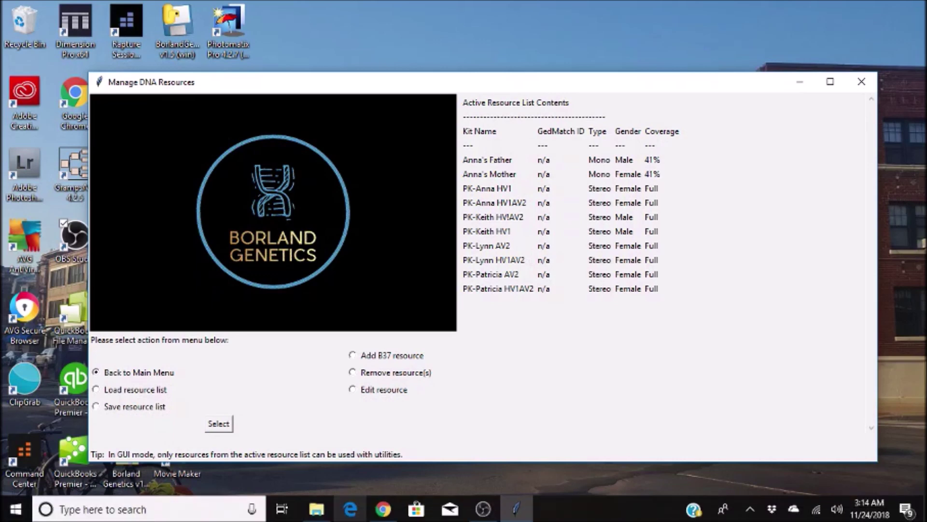
mouse_move(383, 509)
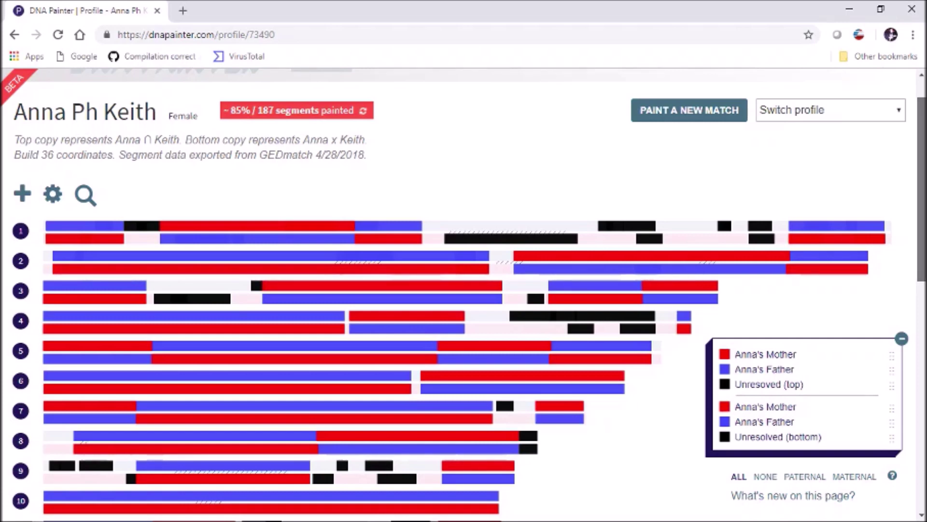
scroll(464, 290, down, 1)
scroll(464, 290, down, 1)
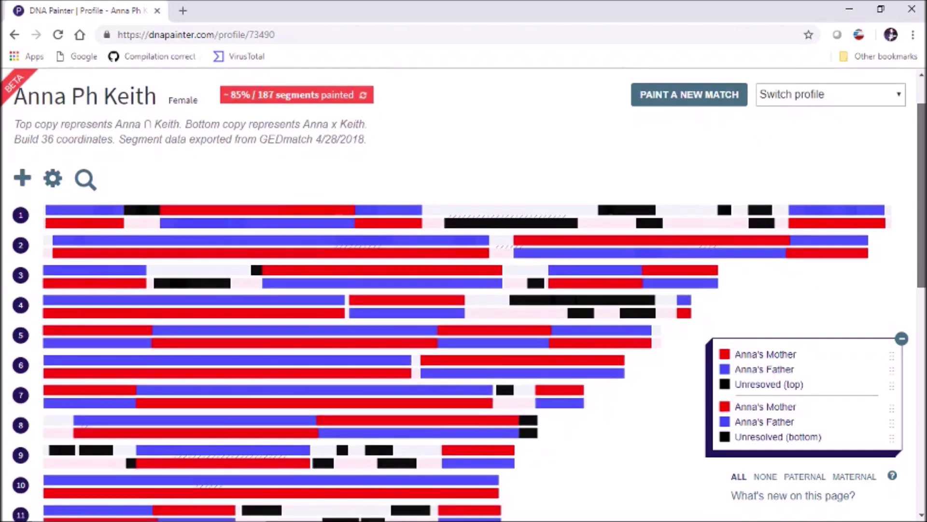
scroll(464, 290, up, 1)
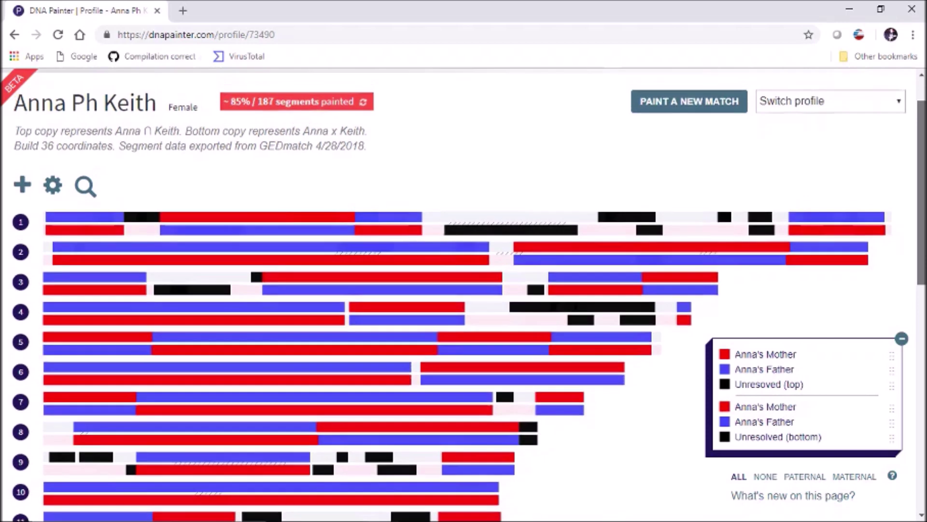
scroll(464, 290, down, 1)
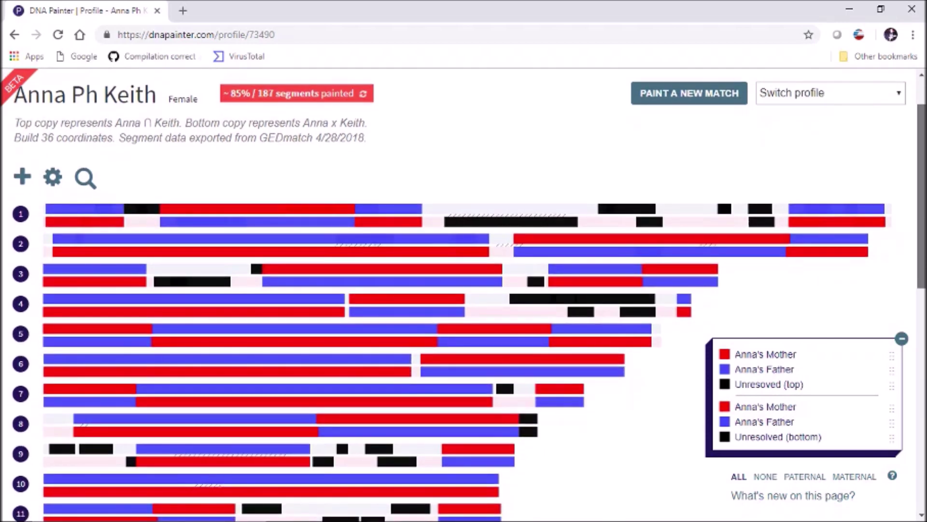
scroll(464, 290, up, 1)
scroll(464, 290, down, 1)
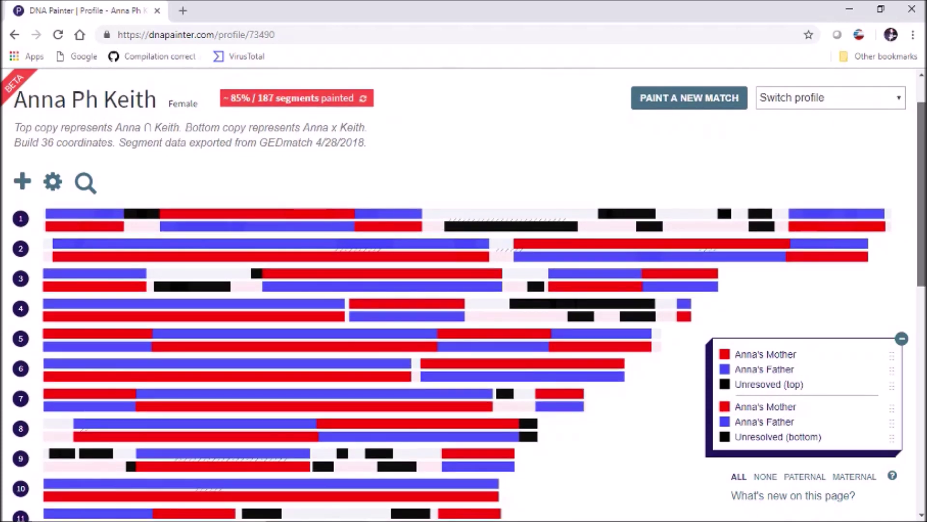
scroll(463, 289, down, 1)
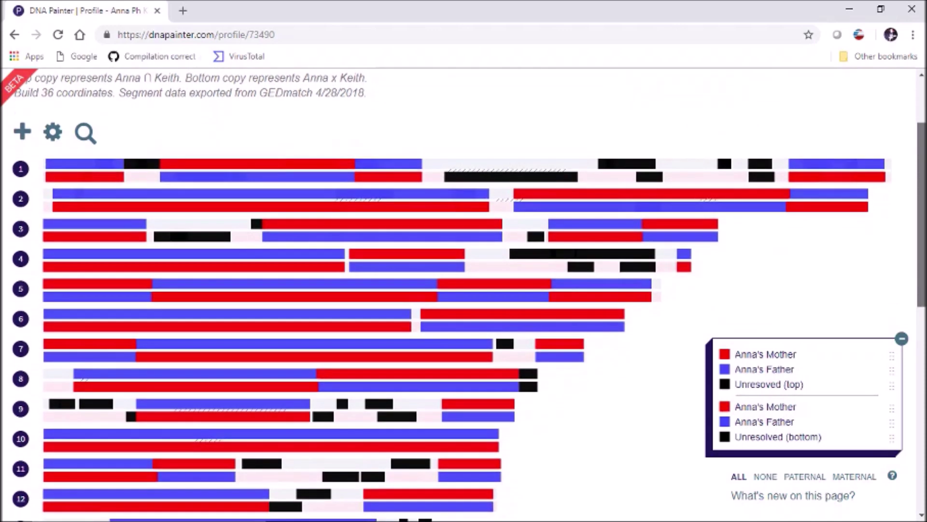
scroll(463, 290, down, 1)
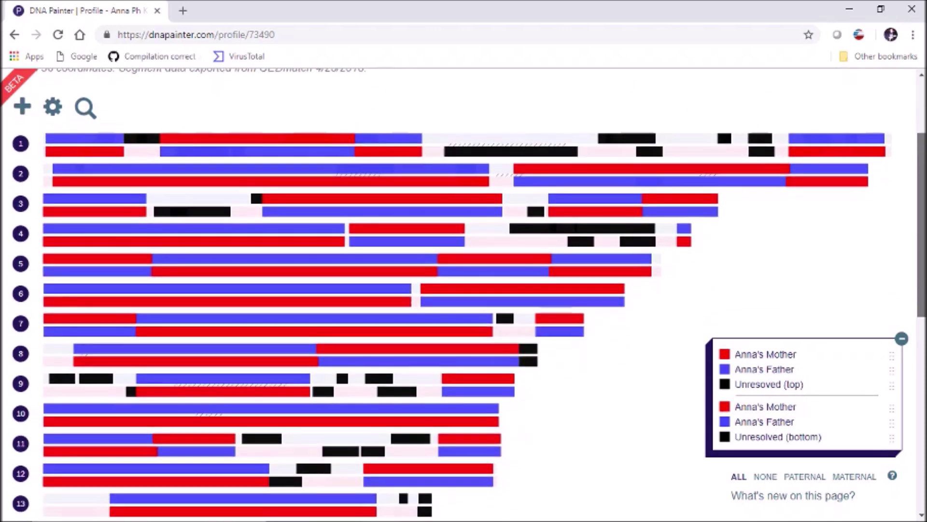
scroll(464, 290, down, 1)
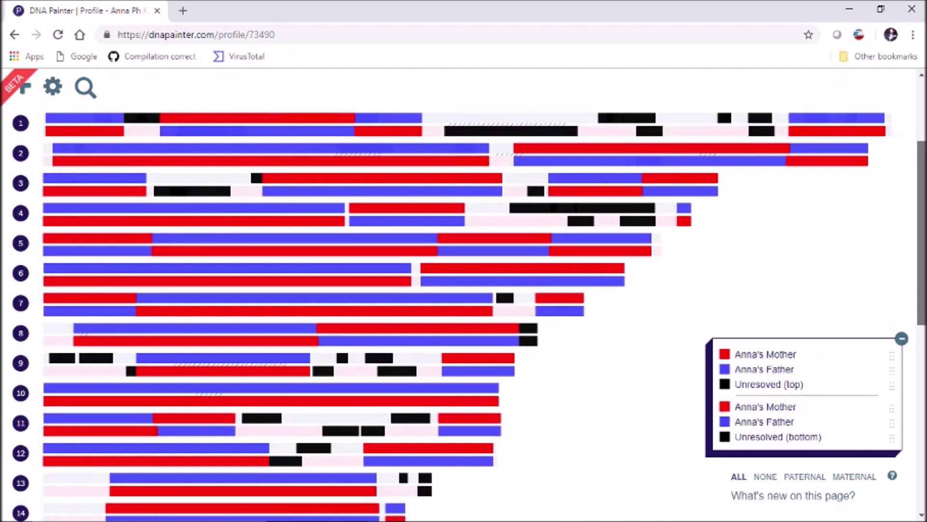
scroll(463, 289, down, 1)
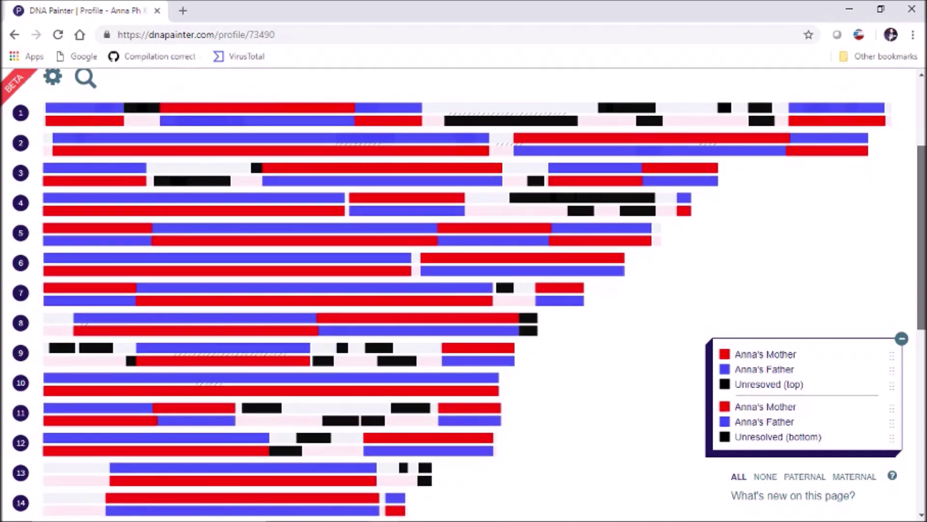
scroll(463, 290, down, 3)
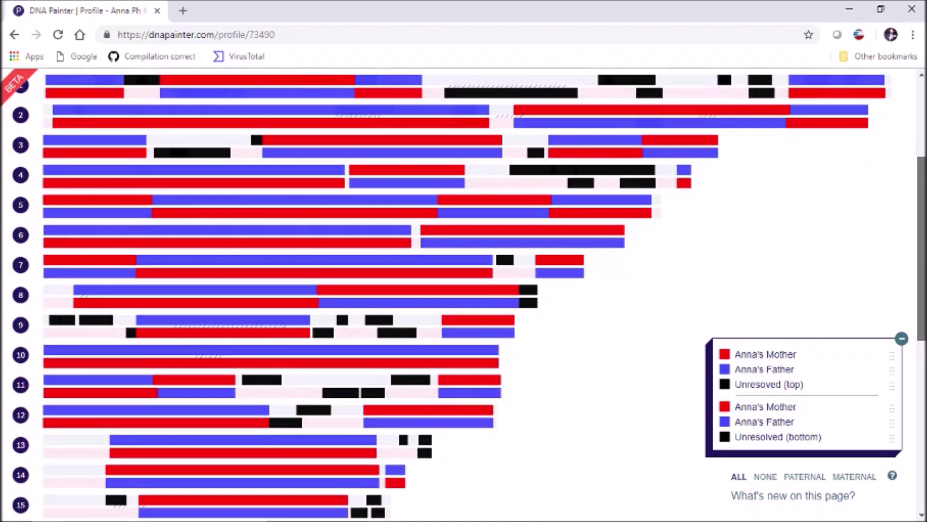
scroll(464, 289, down, 3)
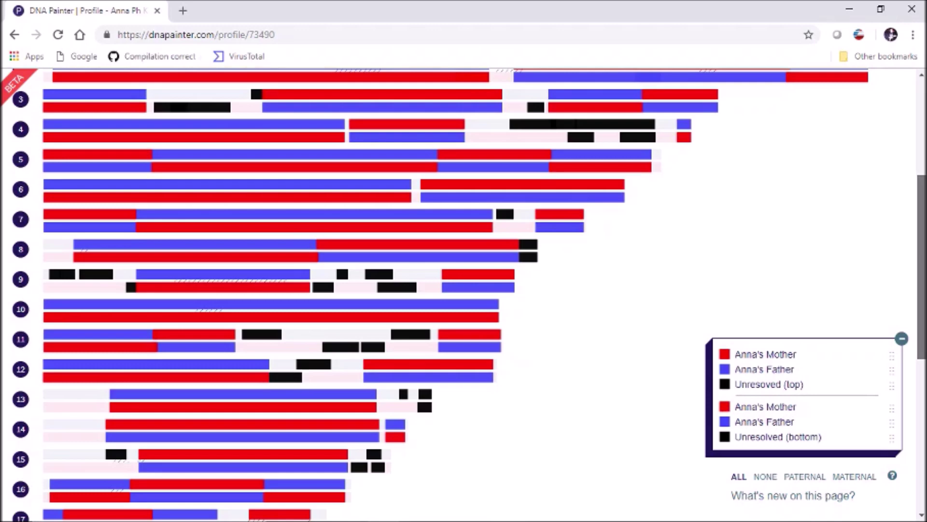
scroll(464, 290, up, 5)
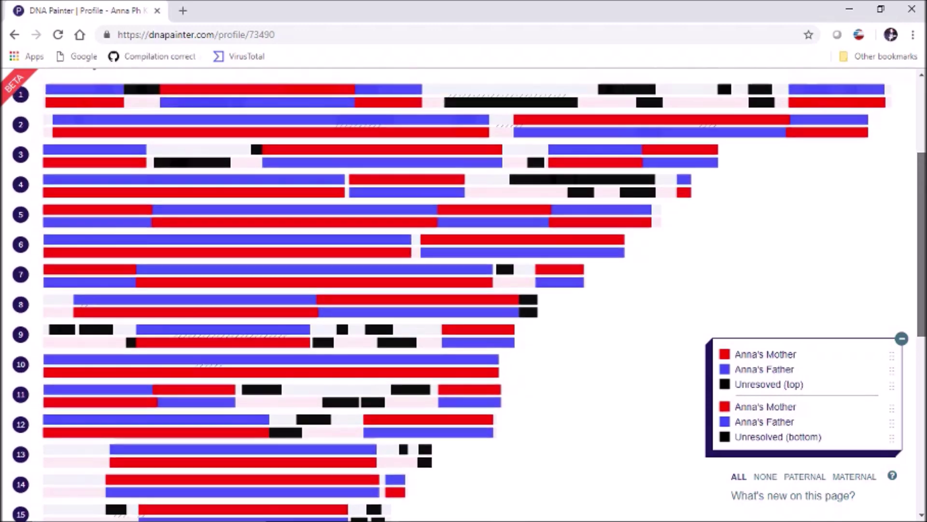
scroll(463, 290, up, 1)
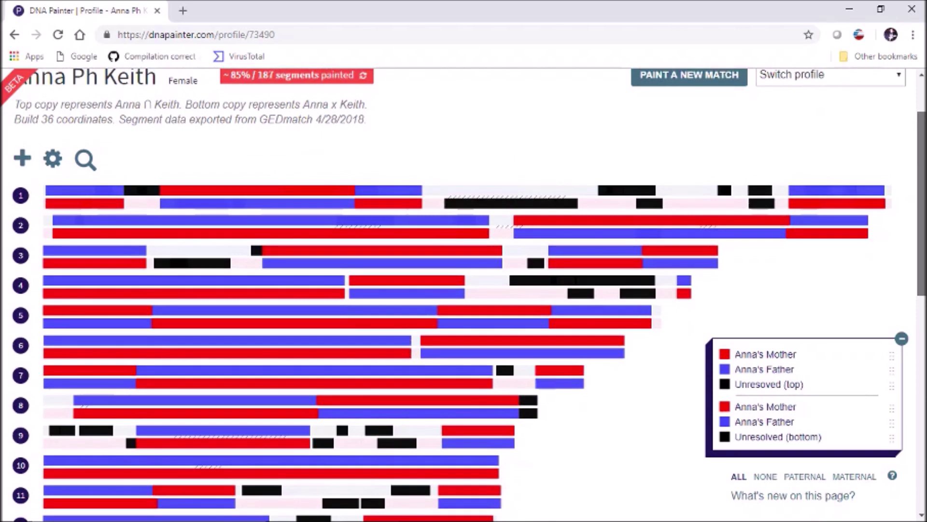
scroll(464, 290, down, 1)
scroll(464, 289, down, 1)
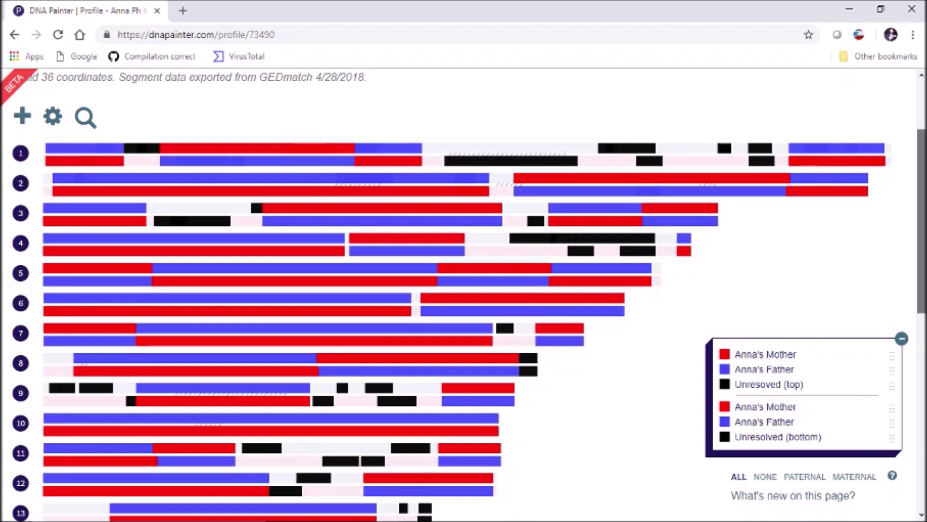
scroll(464, 290, down, 1)
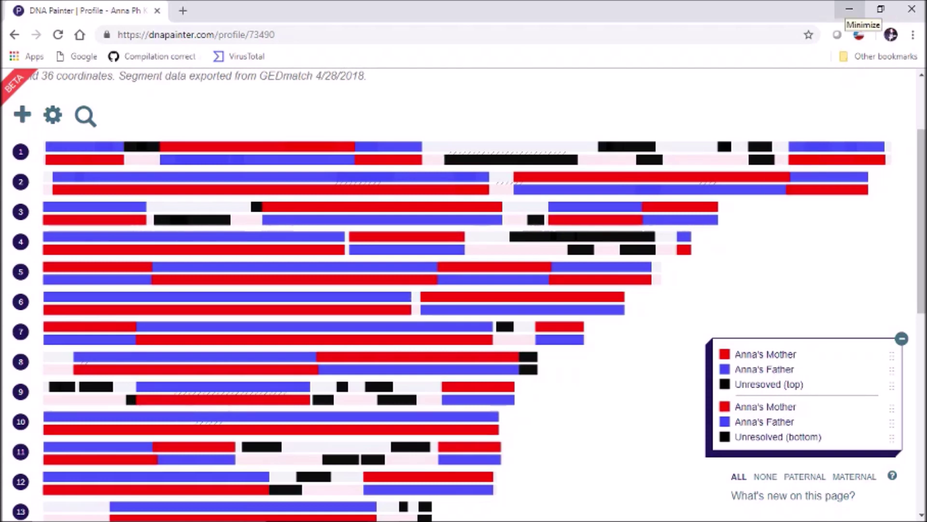
click(849, 9)
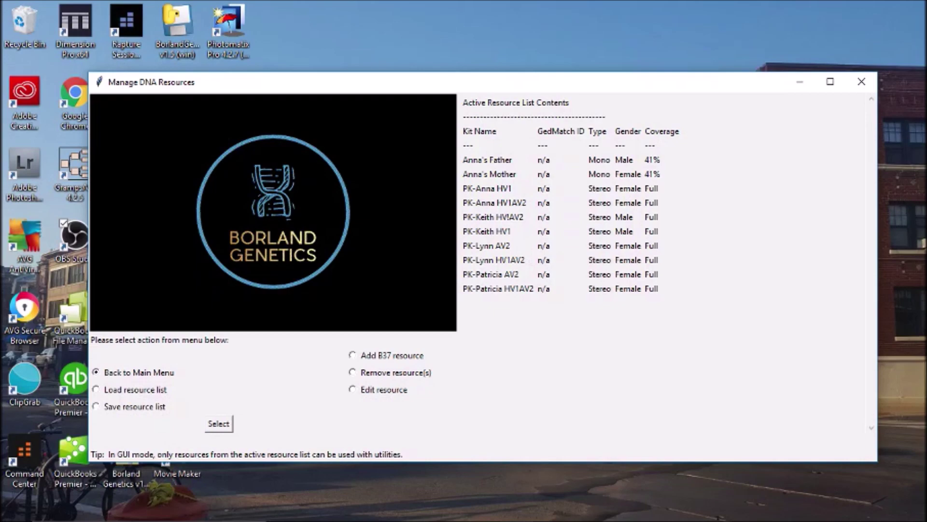
Return to the main menu and open Segment View/Export for the father's mono kit.
click(218, 423)
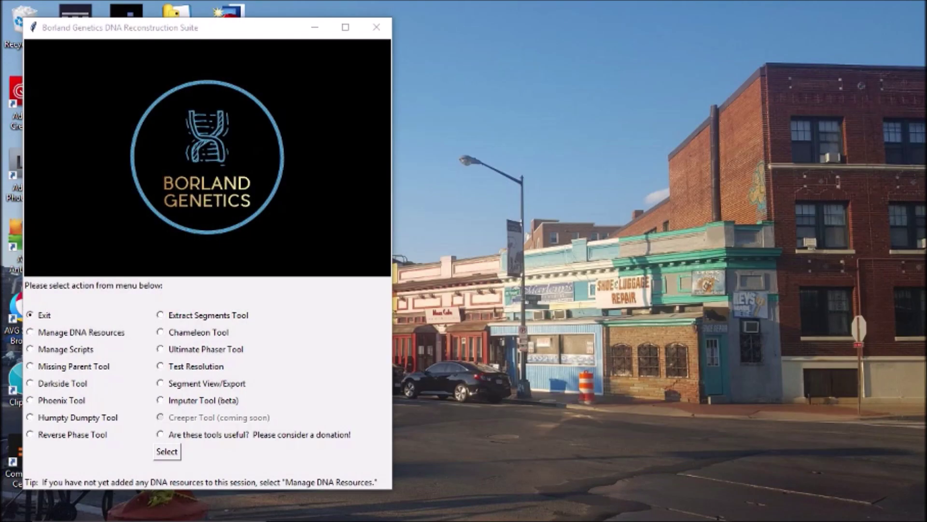
click(160, 383)
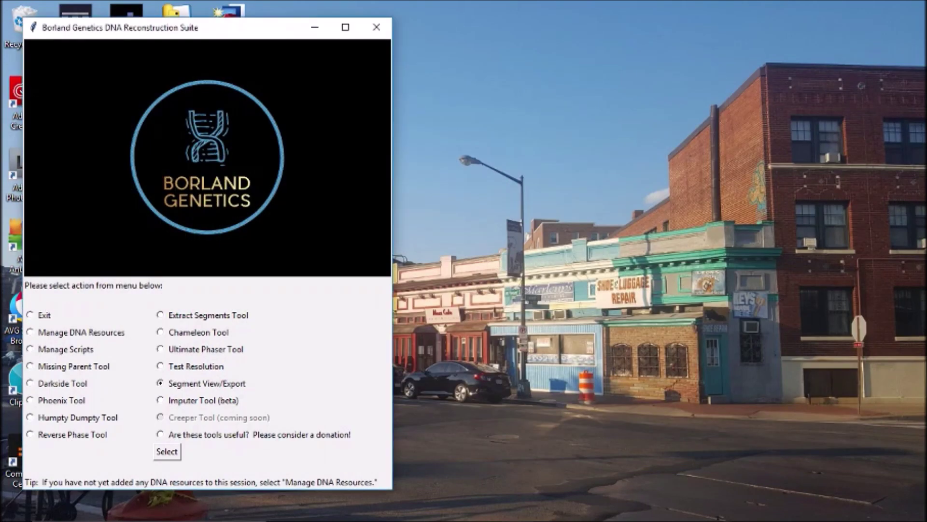
click(167, 451)
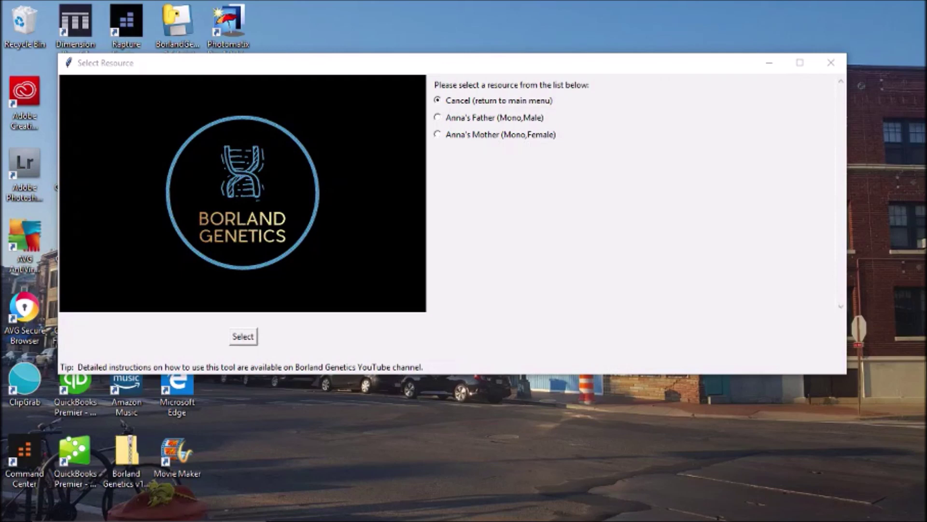
click(438, 118)
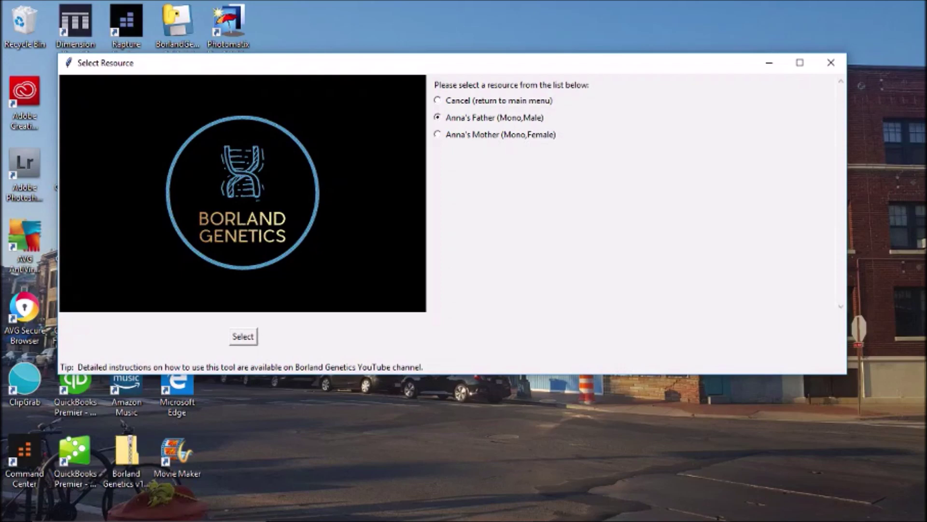
key(Return)
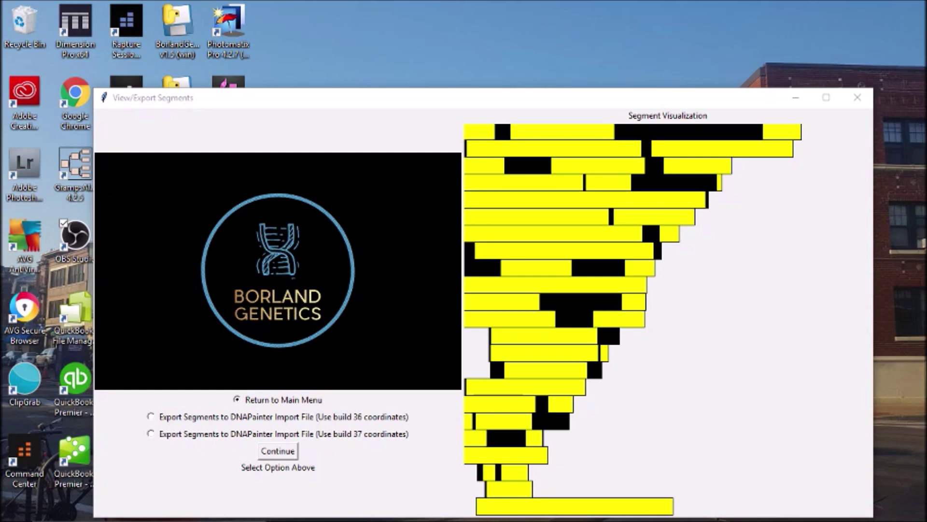
Compare the father's segment visualization with the painted chromosome map in DNA Painter.
click(606, 314)
drag(501, 103, 513, 72)
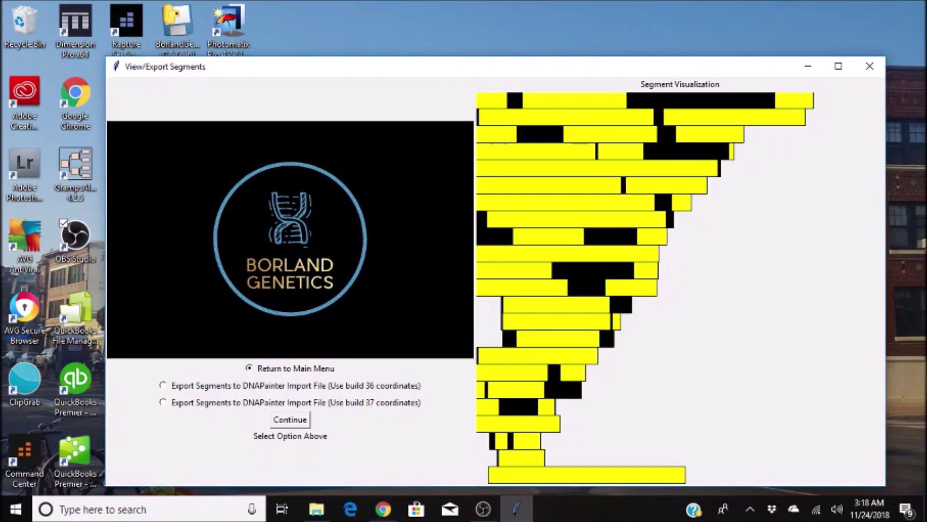
key(alt+Tab)
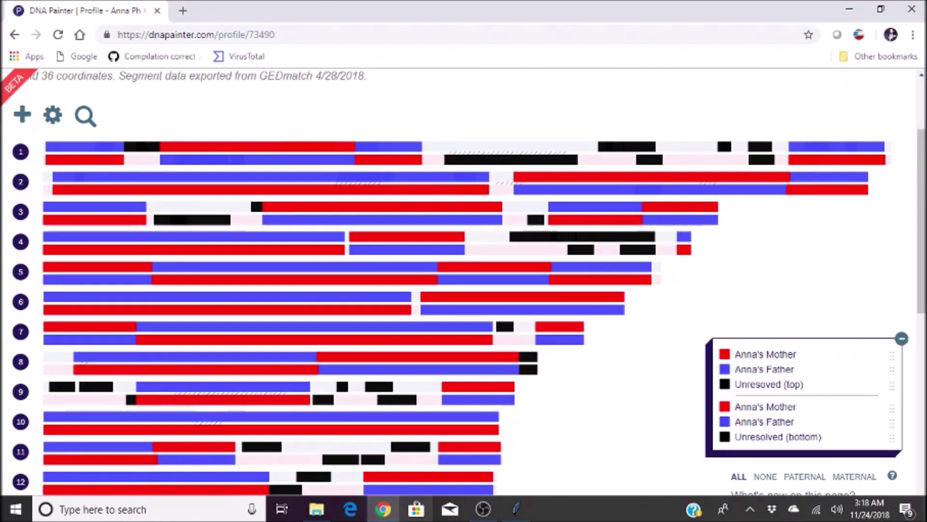
click(515, 508)
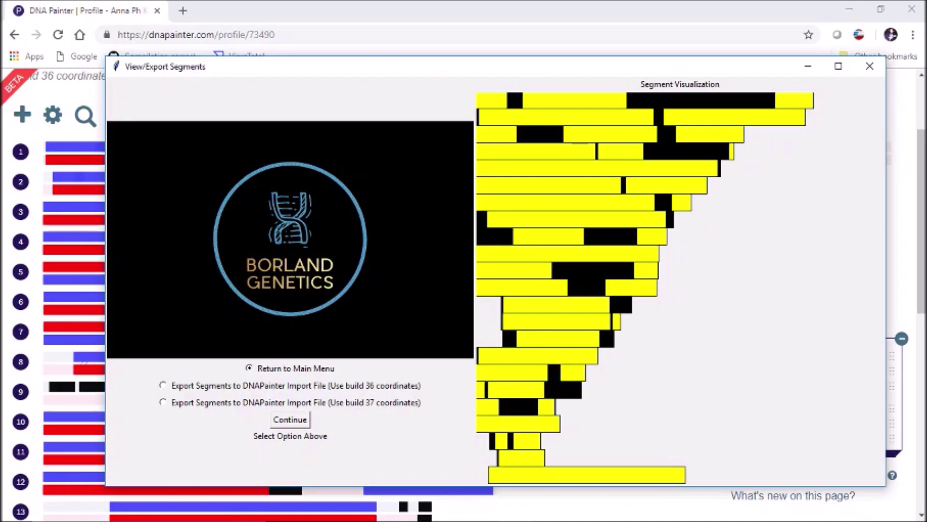
key(super+Up)
key(super+Down)
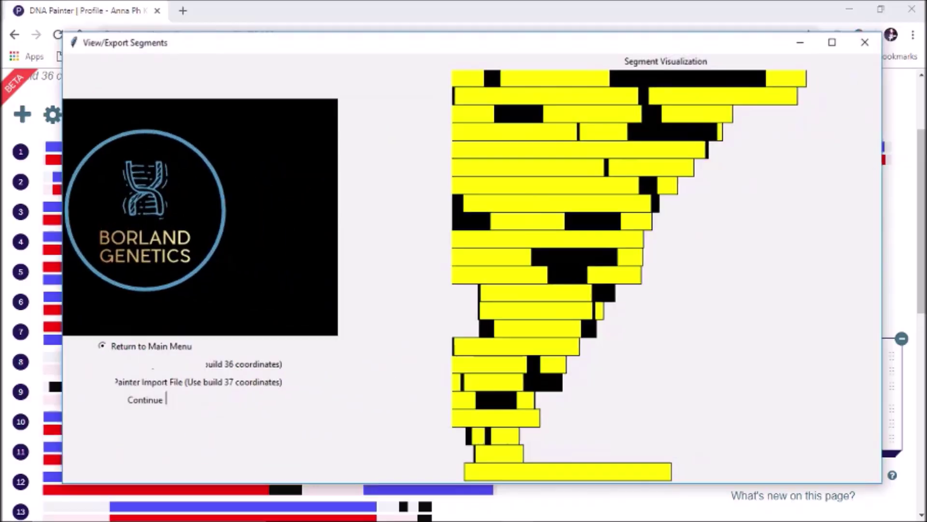
mouse_move(648, 67)
mouse_down()
mouse_move(597, 137)
mouse_move(625, 172)
mouse_move(624, 211)
mouse_move(612, 206)
mouse_up()
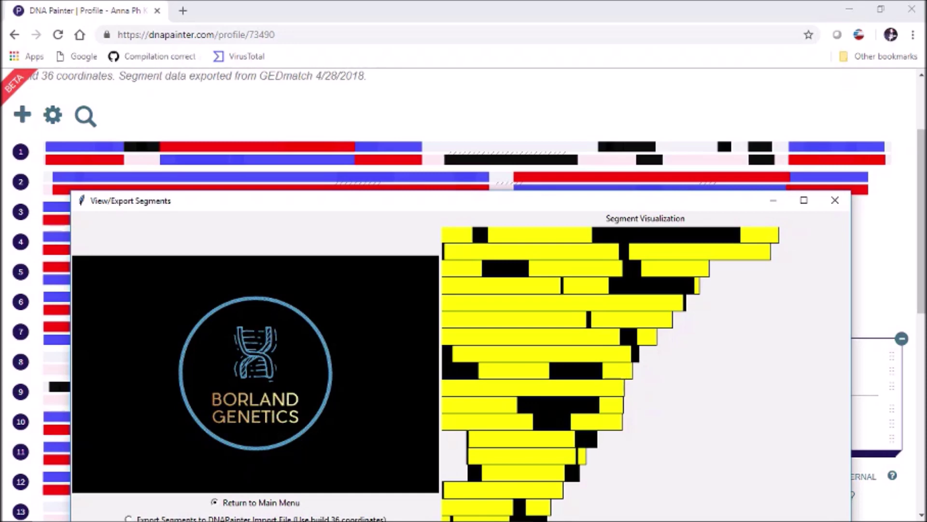
drag(455, 202, 484, 60)
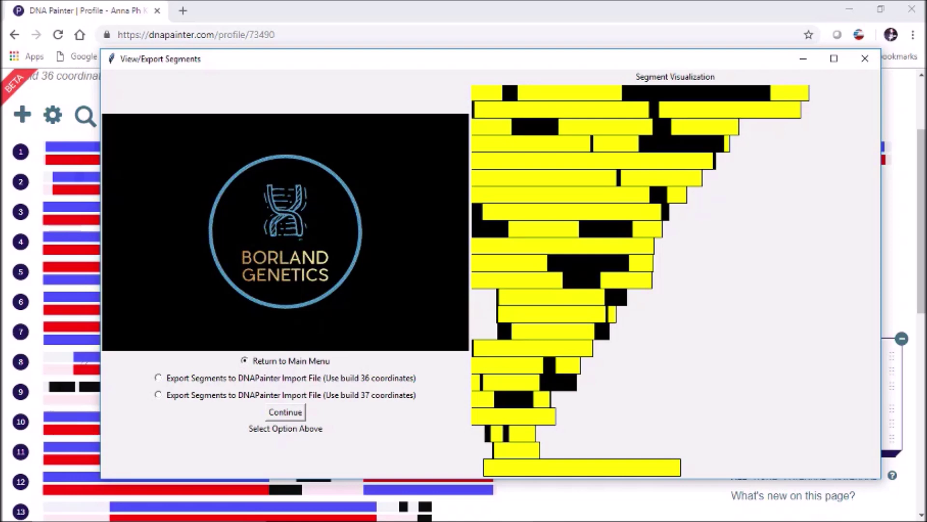
Leave the segment view without exporting and open Manage DNA Resources to review the active resource list.
key(Return)
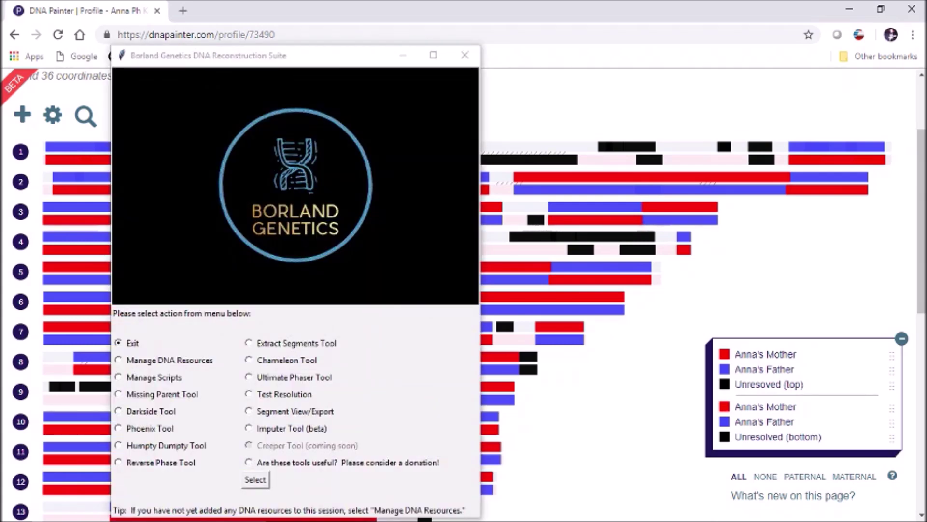
click(118, 360)
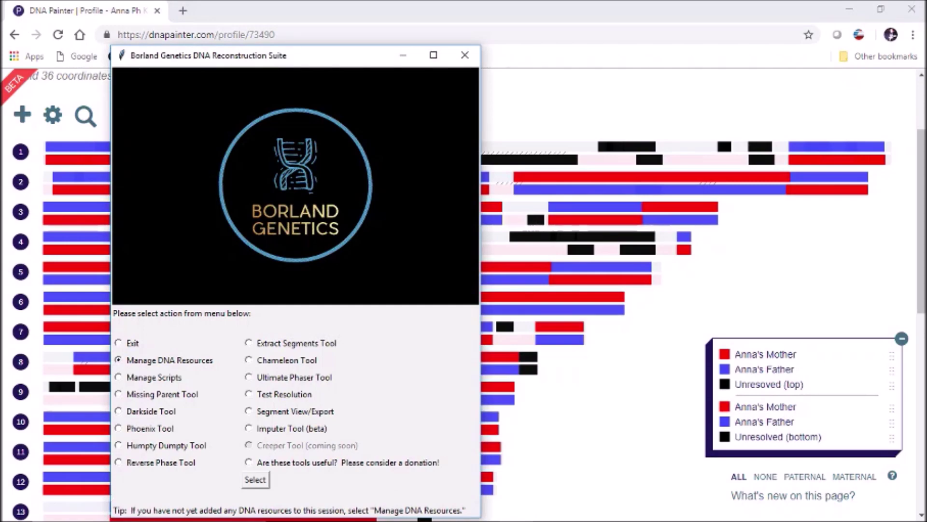
key(Return)
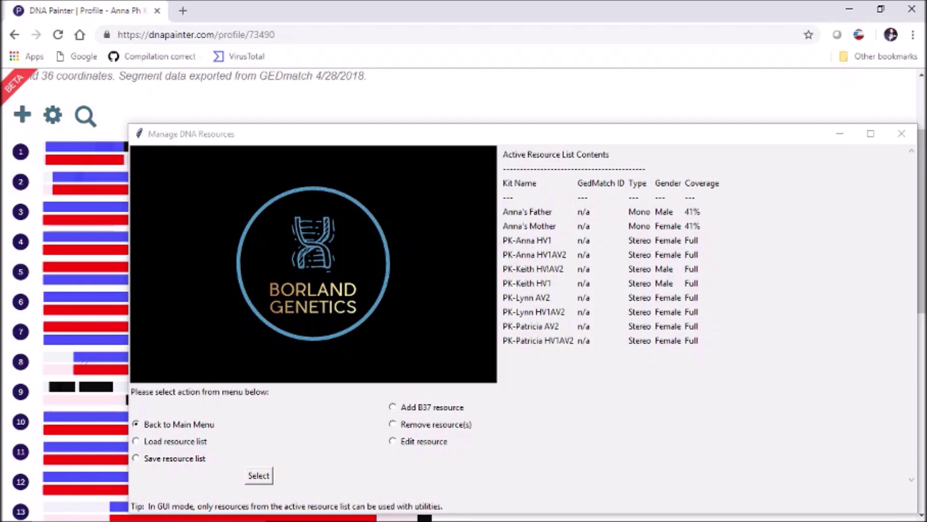
drag(618, 140, 571, 103)
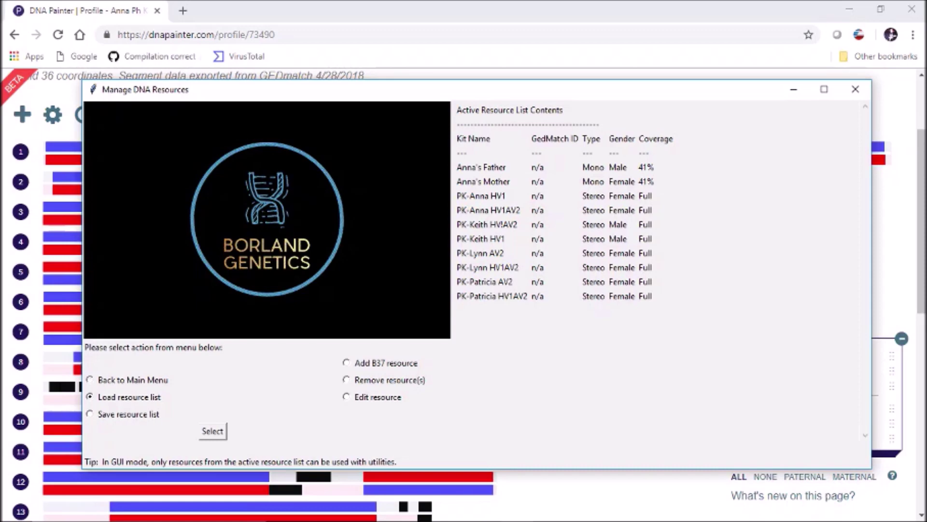
Go back to the main menu and launch the Darkside Tool.
click(213, 430)
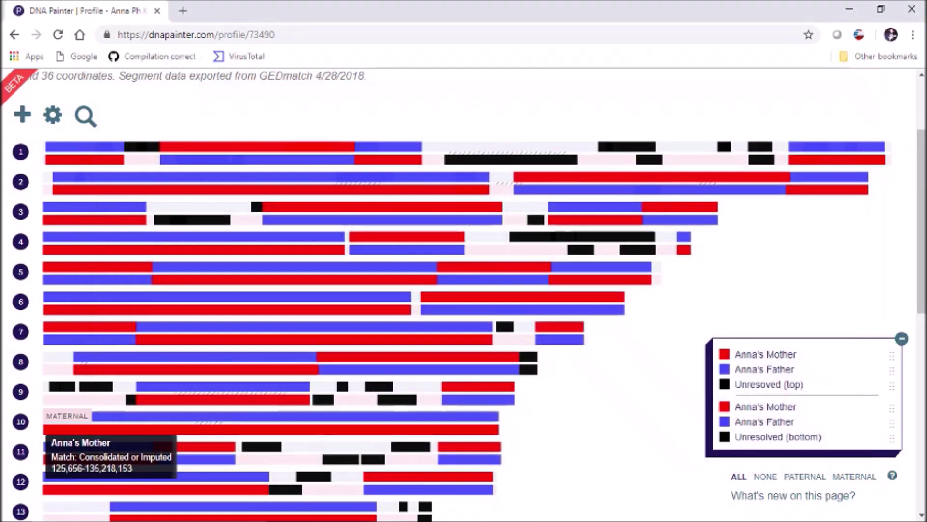
click(30, 383)
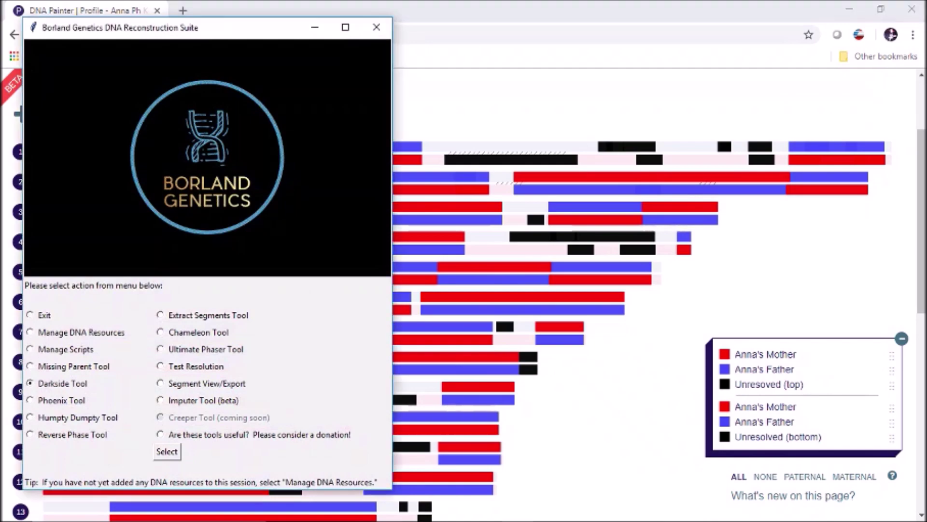
click(167, 451)
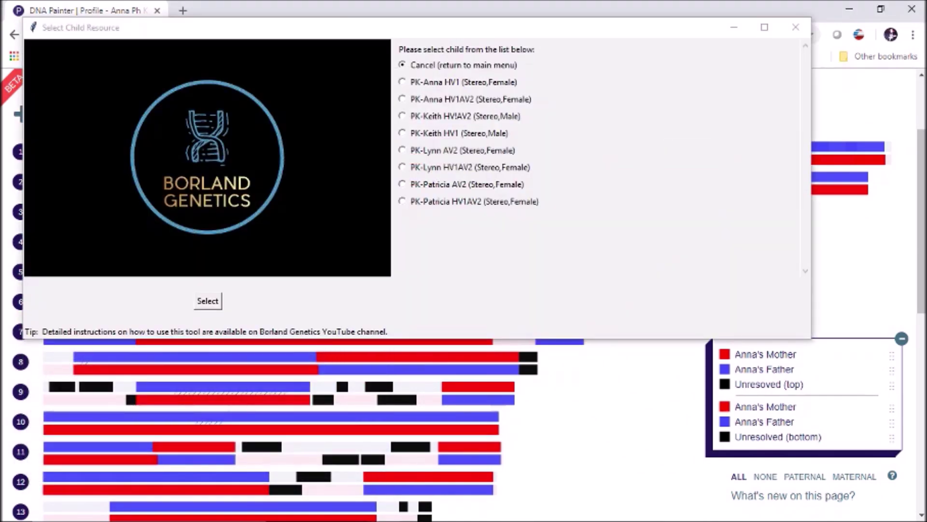
Run the Darkside Tool with the second-listed female HV1AV2 kit as the child and the reconstructed mother's mono kit as the opposite-side relative.
click(402, 167)
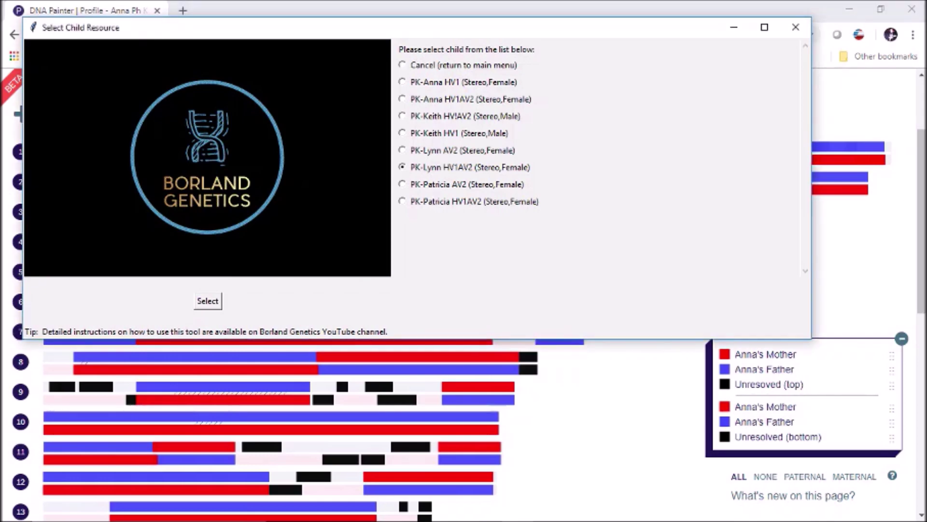
click(208, 301)
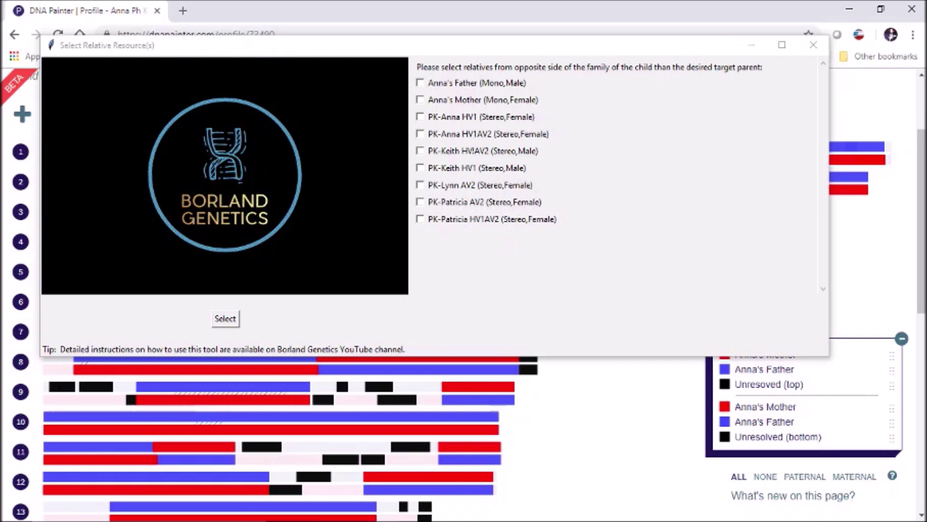
click(419, 99)
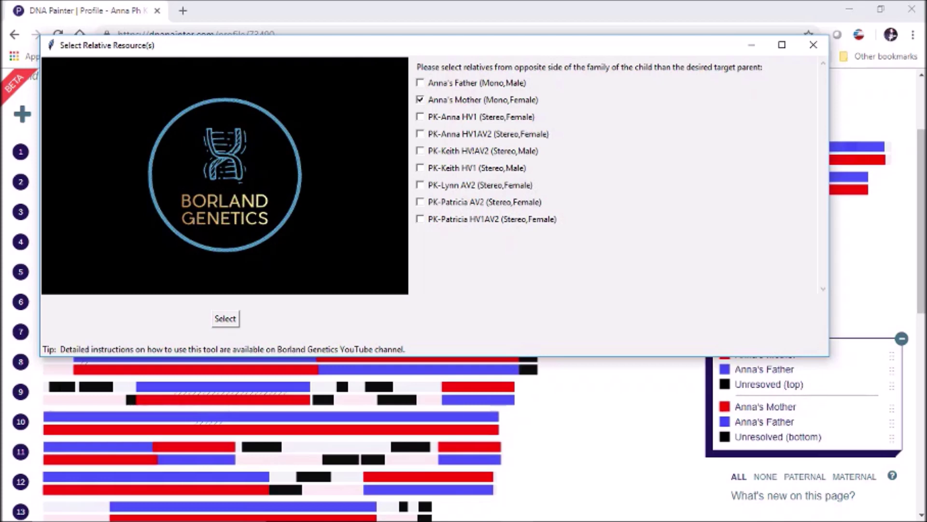
key(Return)
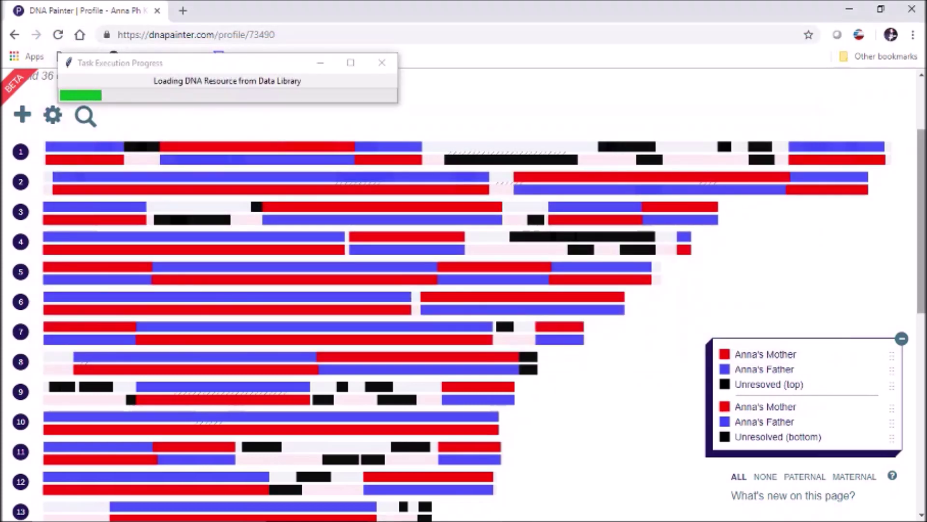
click(850, 8)
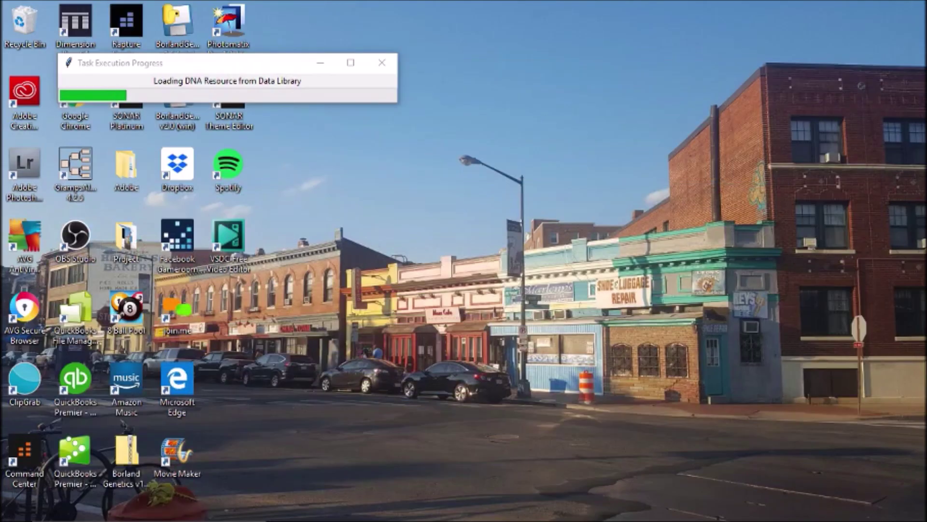
drag(255, 63, 524, 162)
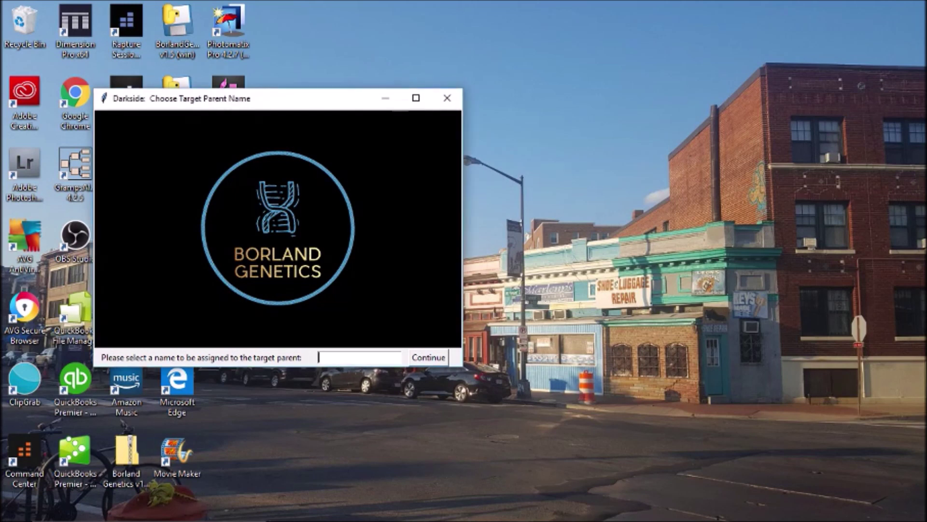
Name the target parent as the selected child's father and assign the gender Male to create the Darkside kit.
text(Lynn's father)
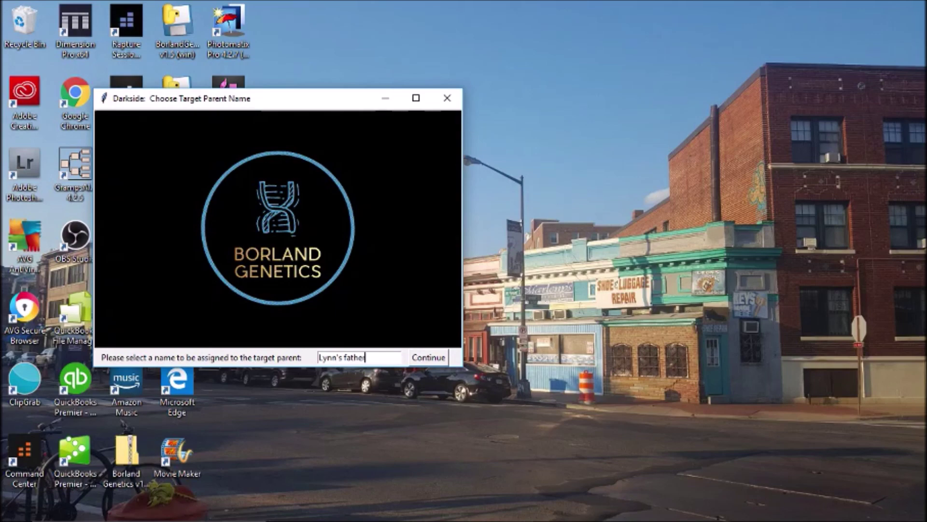
key(Return)
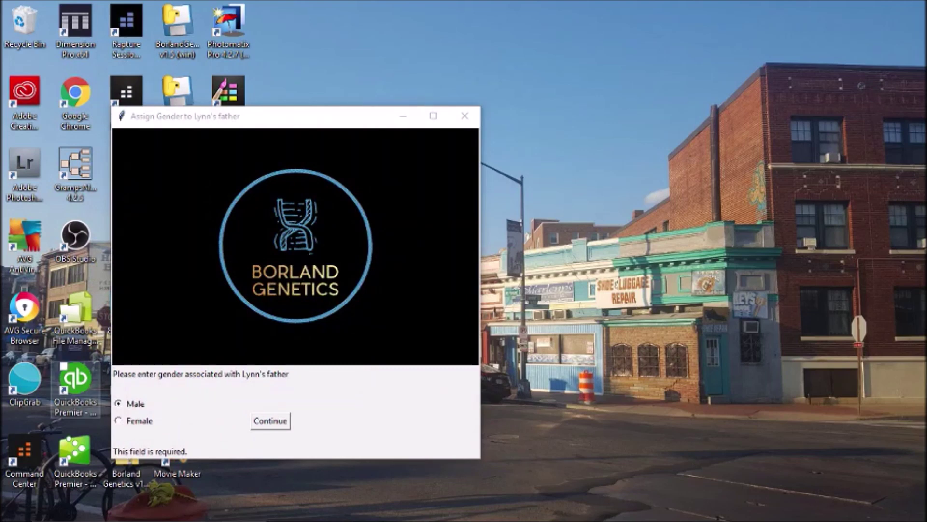
click(118, 421)
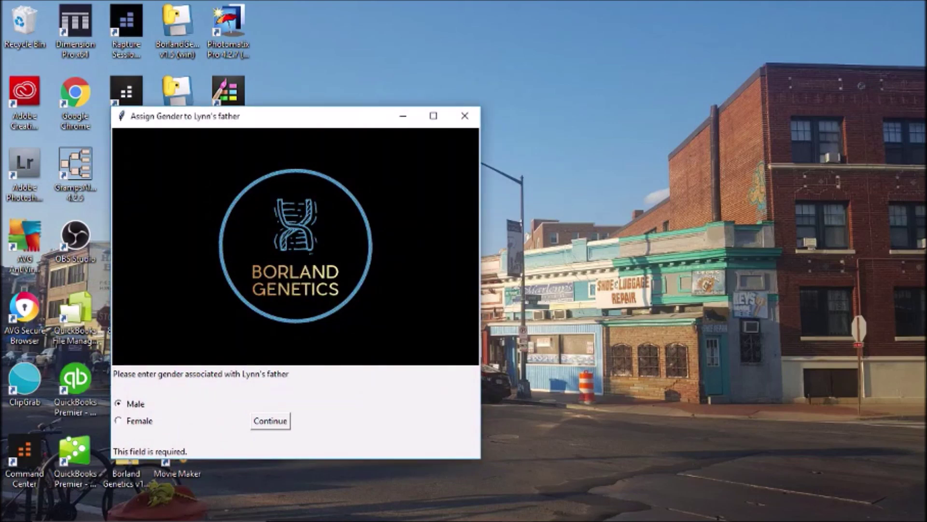
click(270, 421)
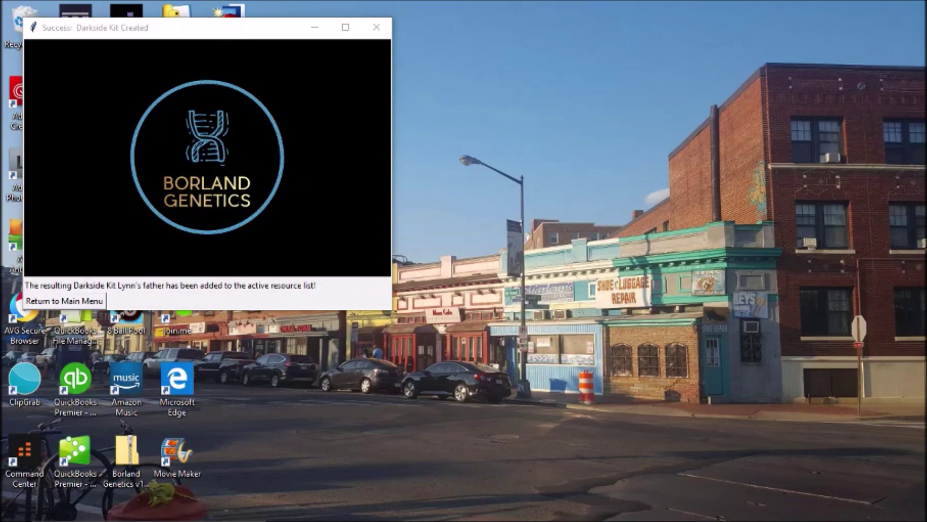
Return to the main menu and check the new kit's coverage in the active list under Manage DNA Resources.
drag(250, 33, 538, 109)
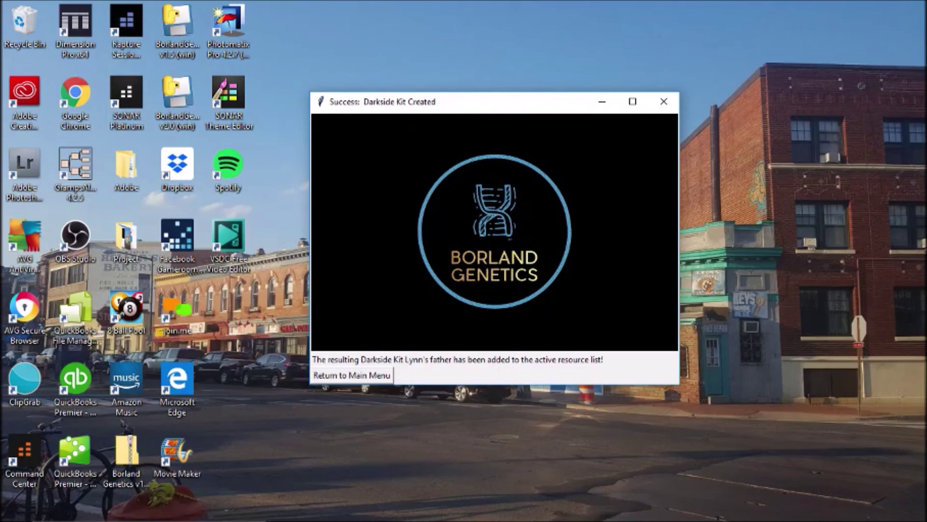
key(space)
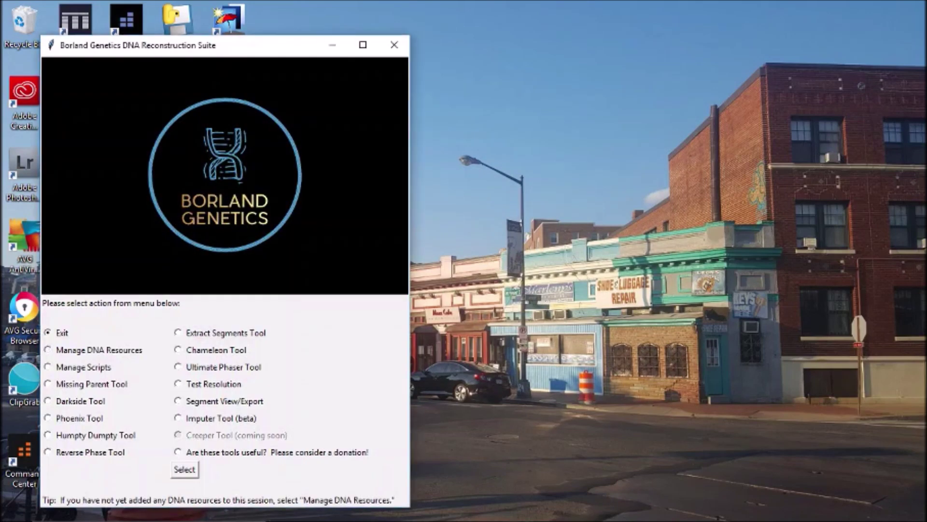
key(space)
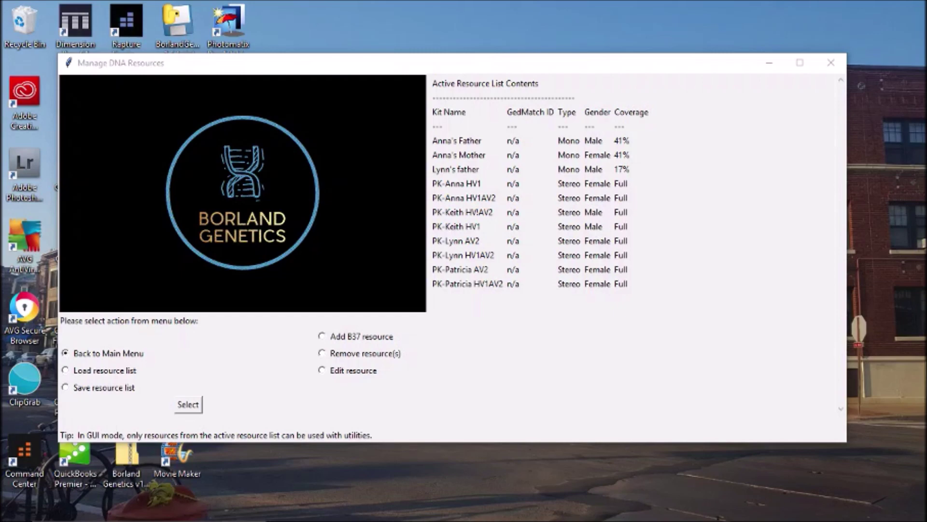
key(space)
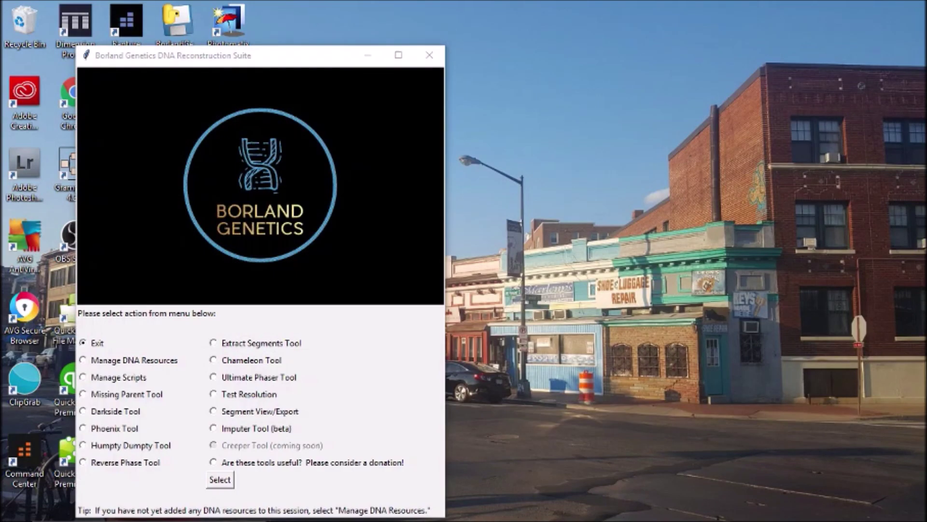
Open Segment View/Export for the newly created father's mono kit.
click(213, 410)
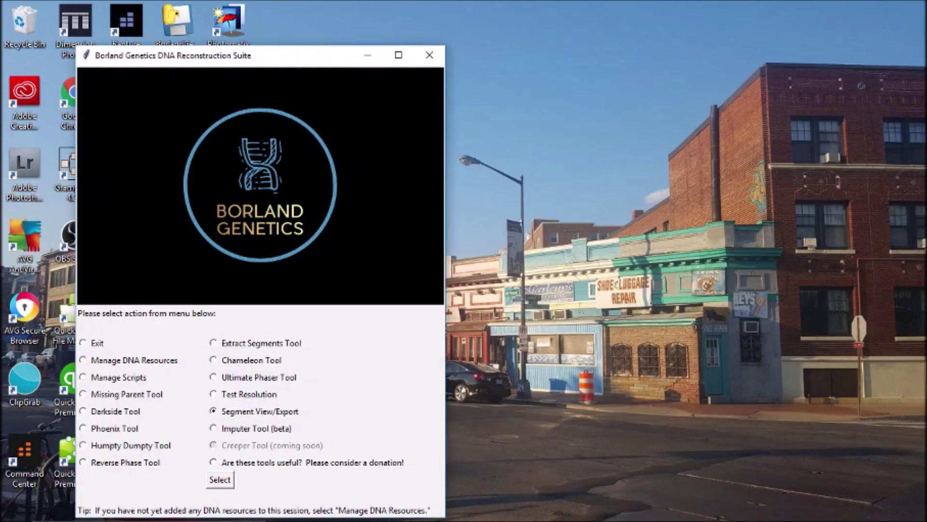
key(space)
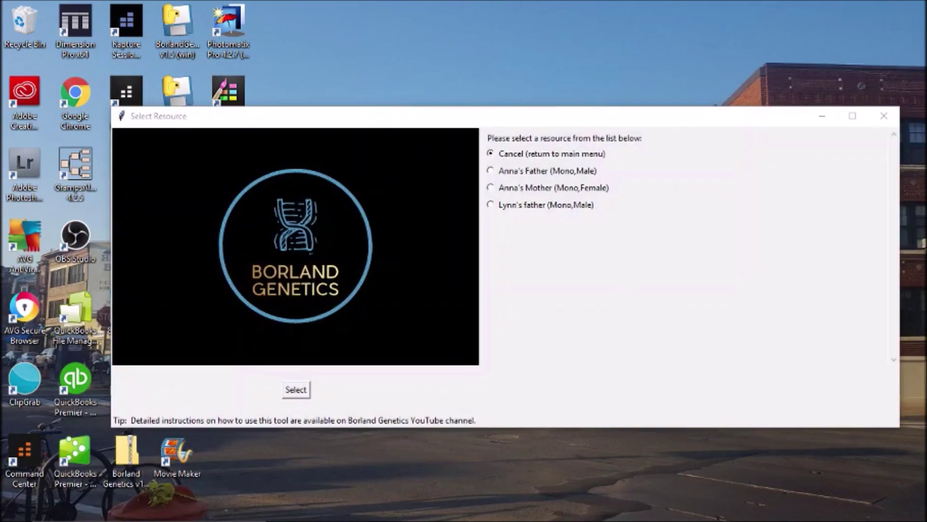
click(491, 204)
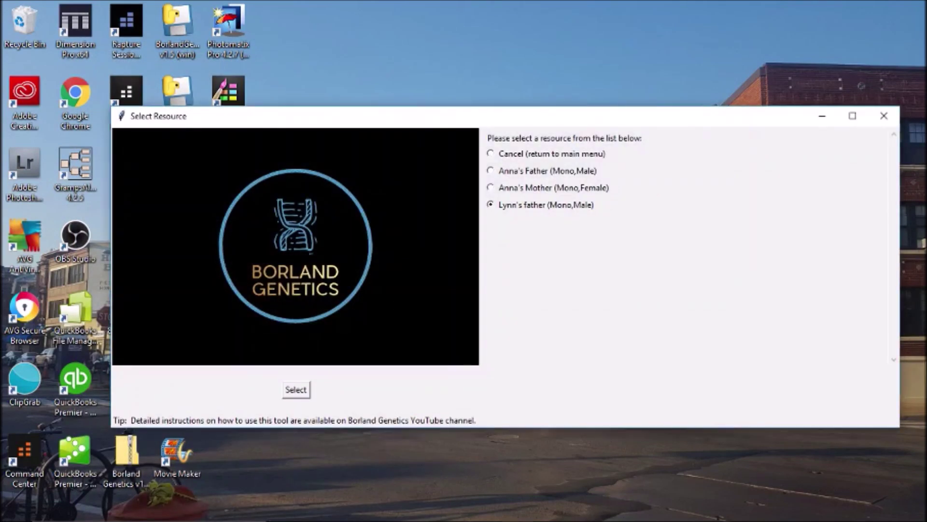
key(Return)
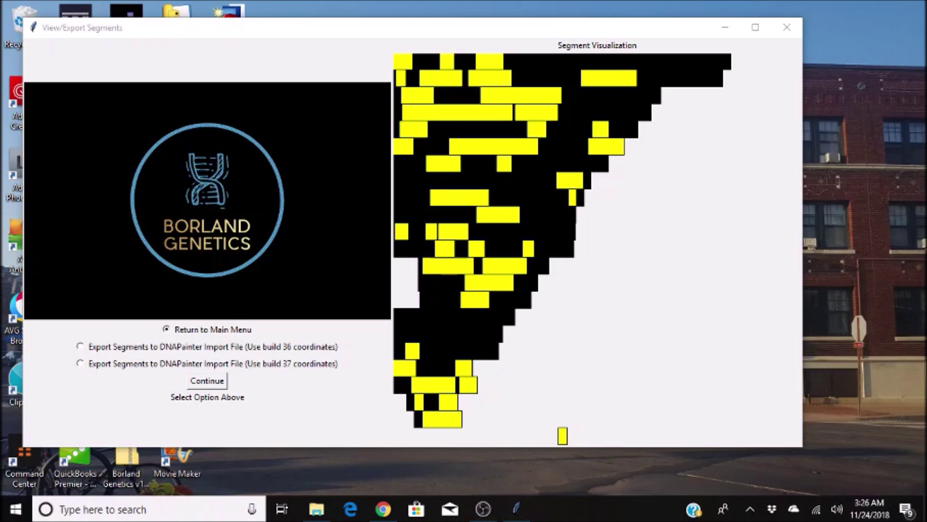
Compare the new father's segment visualization with the chromosome map in DNA Painter, and return to the main menu without exporting.
mouse_move(516, 508)
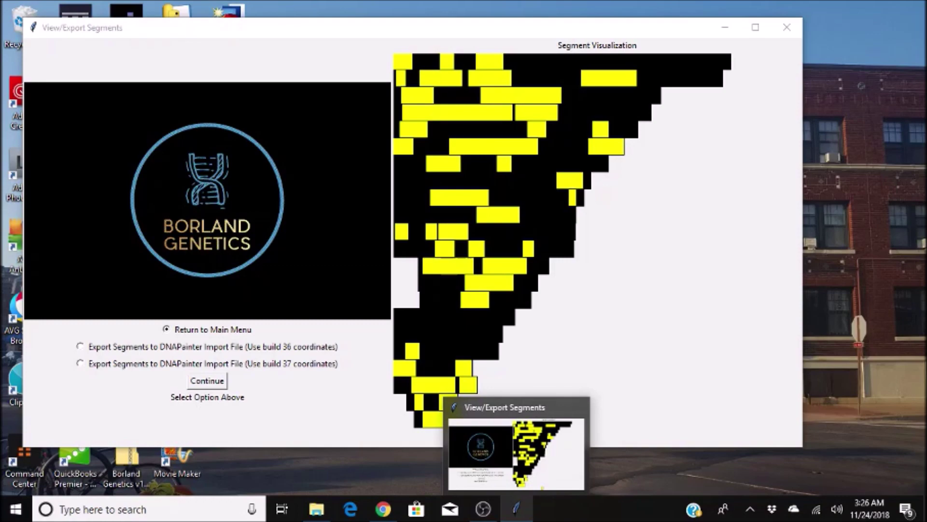
click(516, 508)
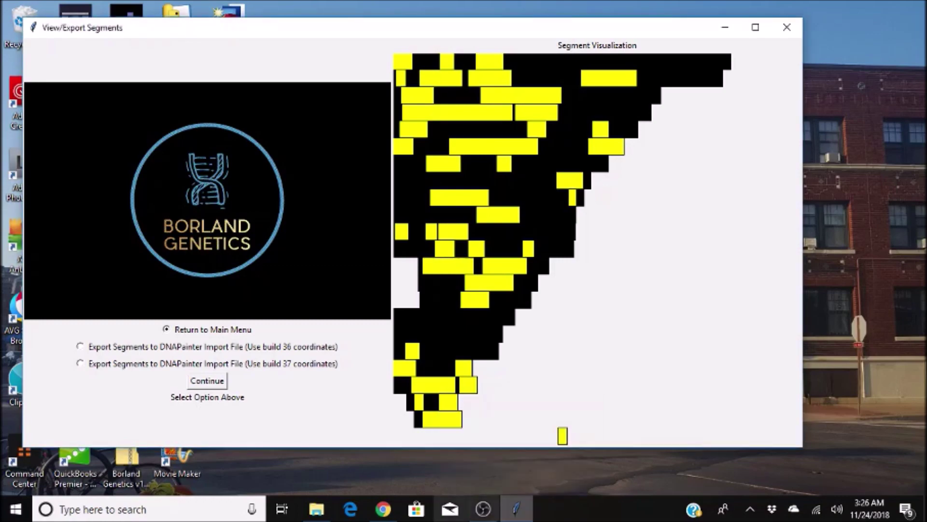
click(383, 508)
click(516, 508)
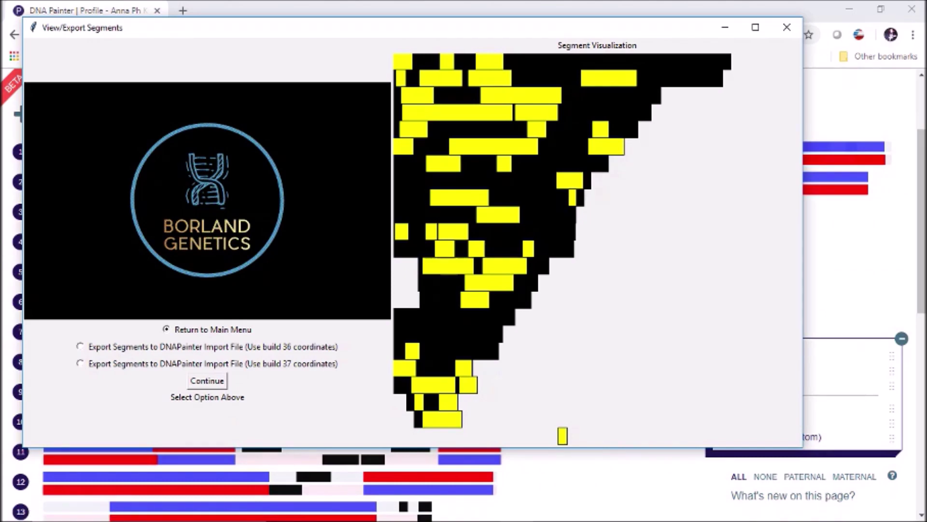
drag(386, 30, 401, 202)
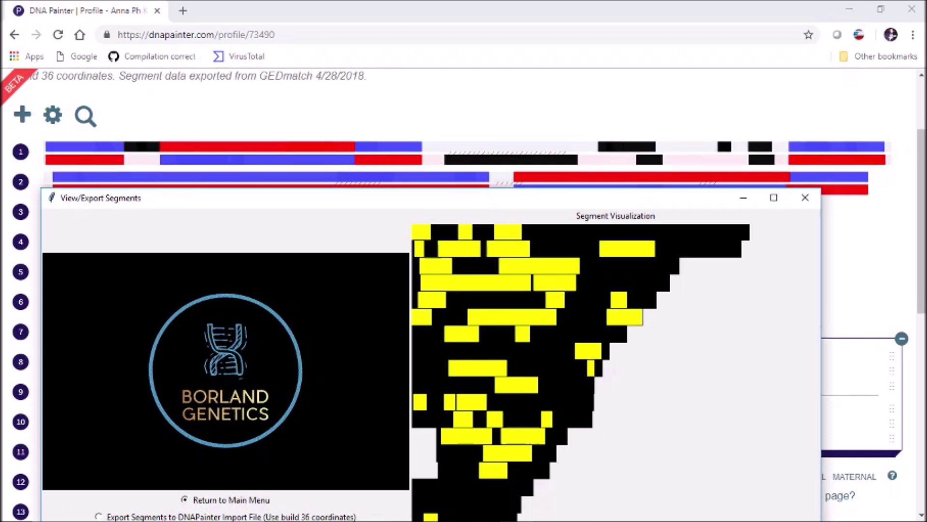
mouse_move(58, 147)
drag(235, 199, 286, 75)
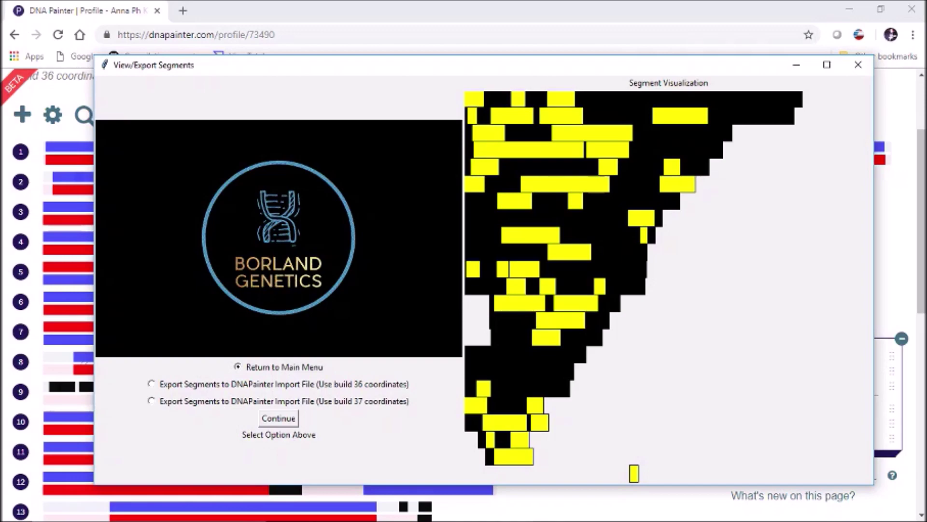
key(Return)
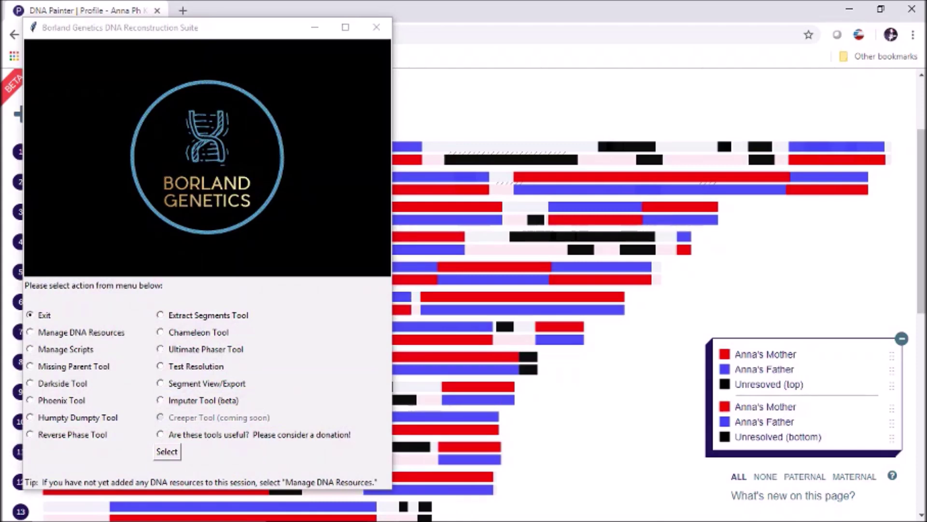
Run the Darkside Tool with the last-listed female HV1AV2 kit as the child and the reconstructed mother's mono kit as the opposite-side relative.
click(30, 383)
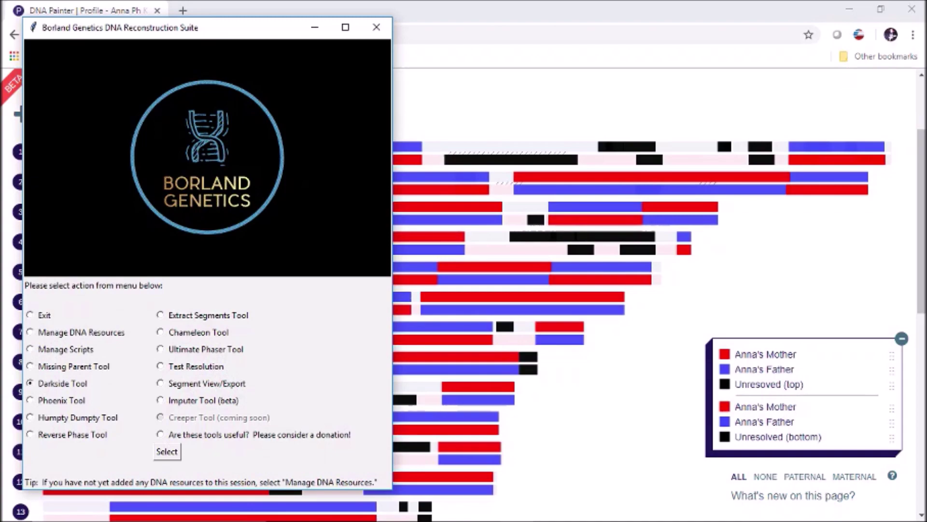
click(166, 451)
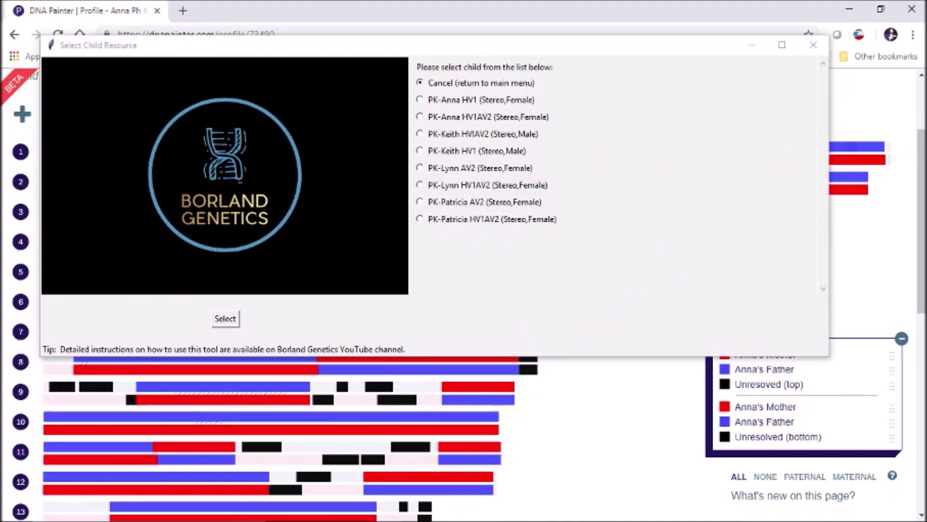
click(419, 218)
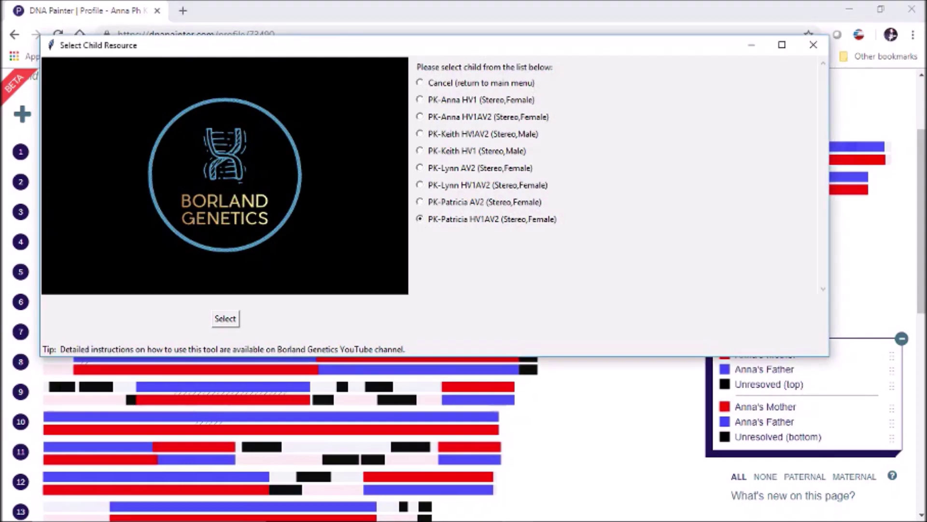
click(225, 318)
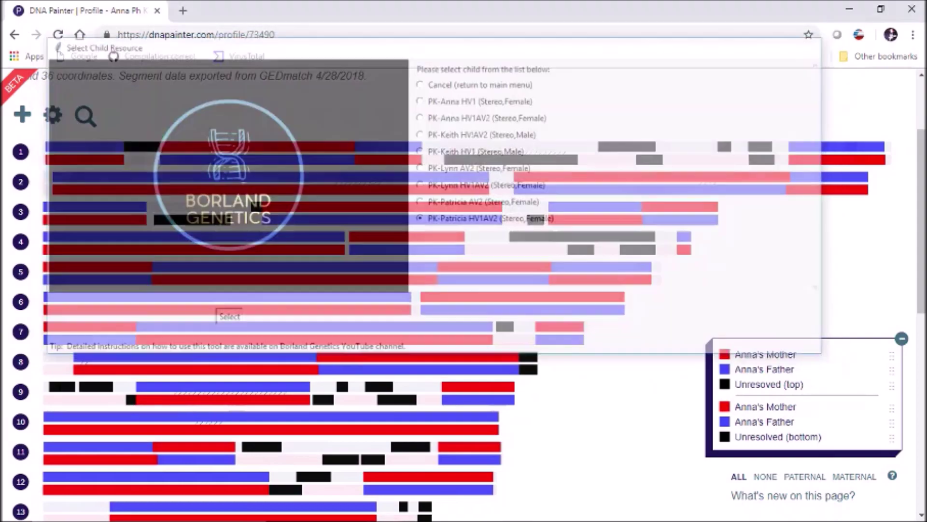
click(437, 117)
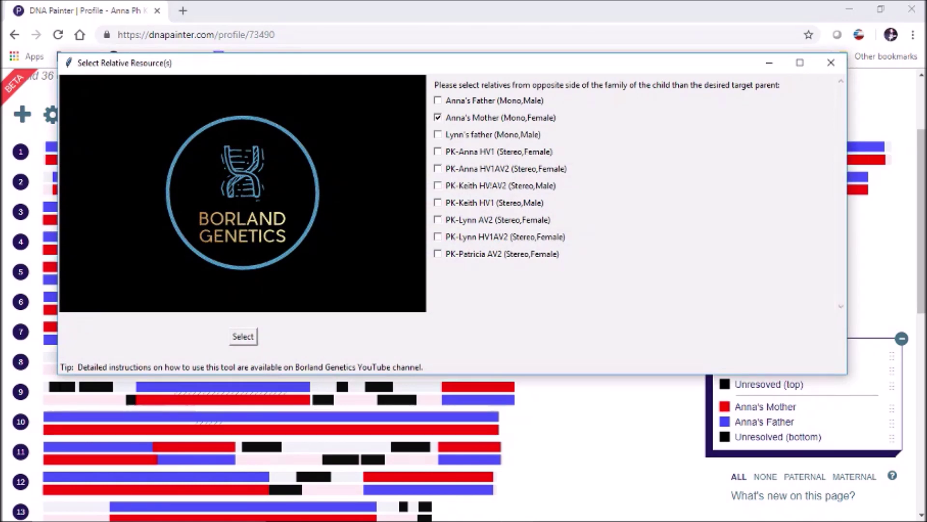
key(Return)
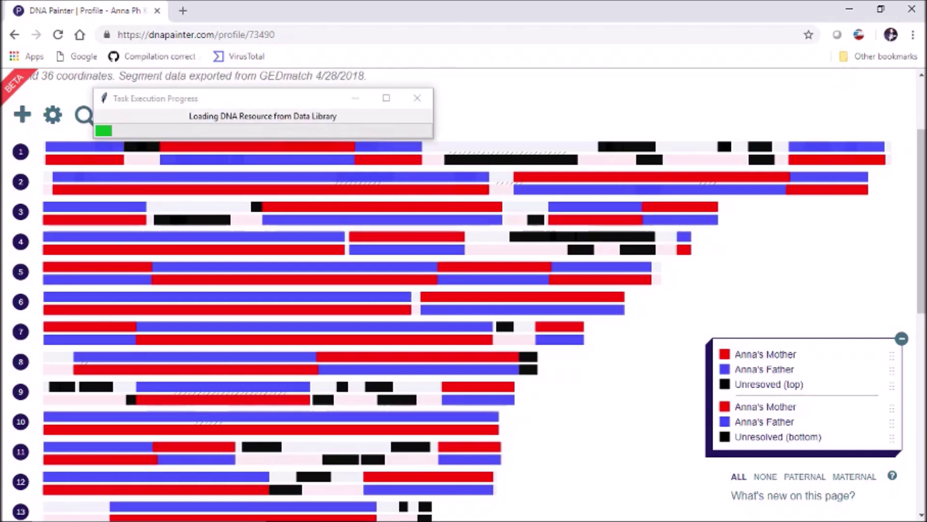
click(850, 9)
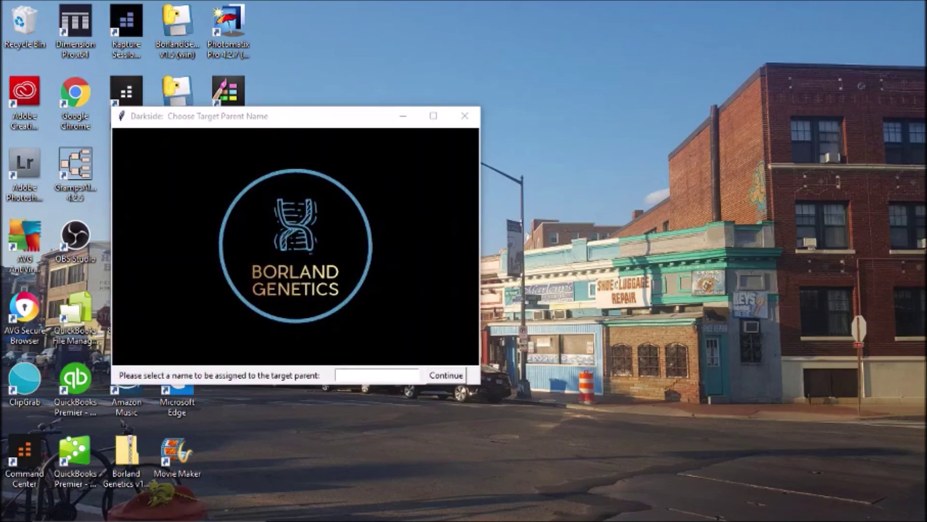
Name the target parent as this second child's father, assign the gender Male, and return to the main menu once the kit is created.
text(Pat's father)
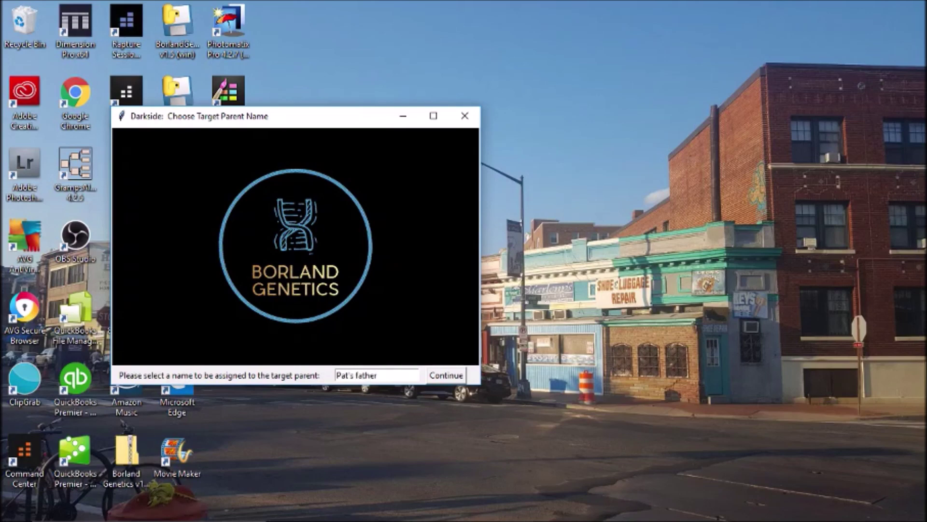
key(Return)
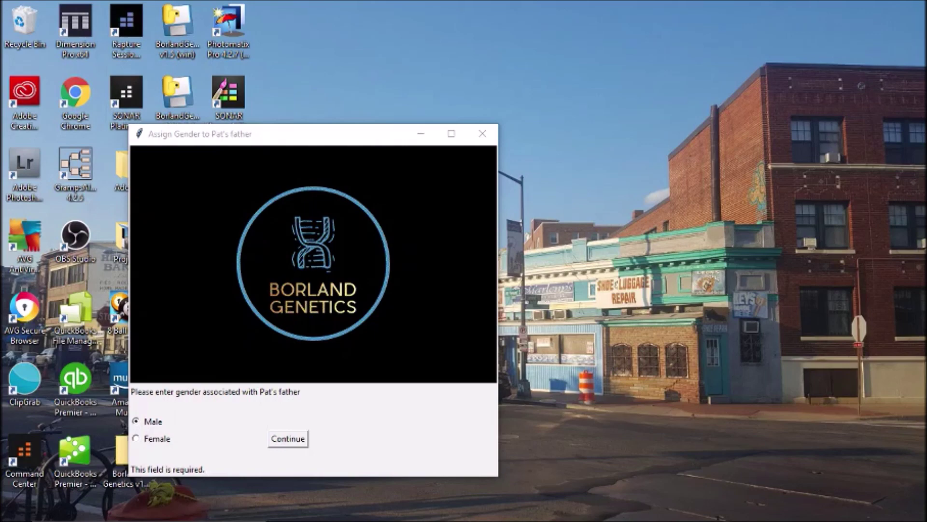
key(Return)
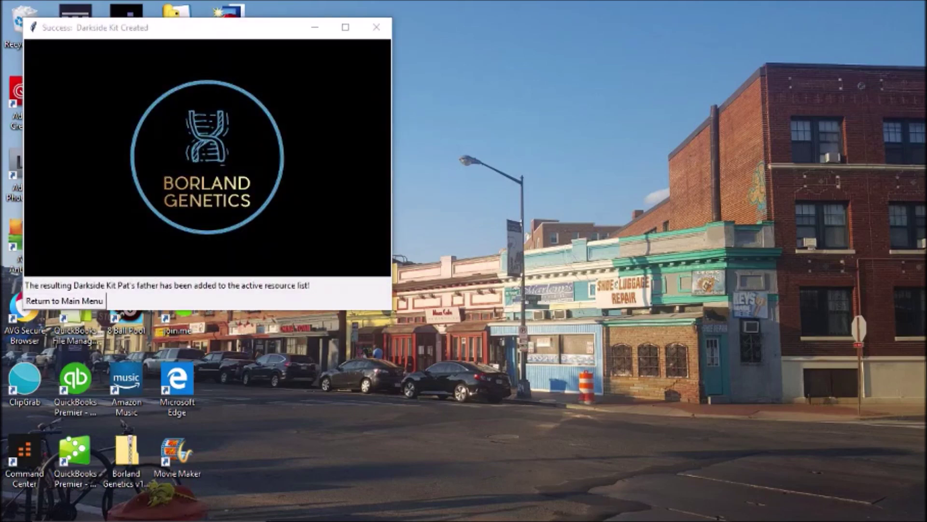
key(Return)
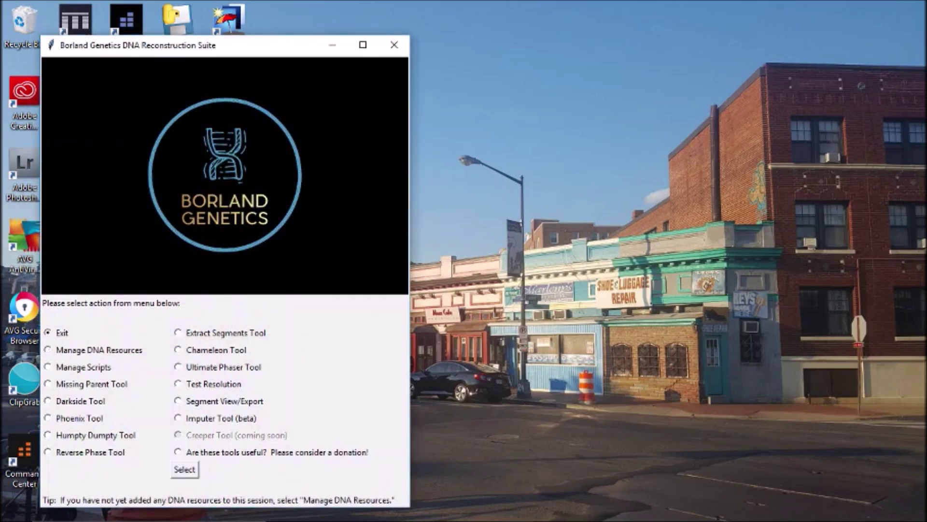
Review the active resource list, and examine the segment visualization of the last-listed father's mono kit without exporting it.
key(Return)
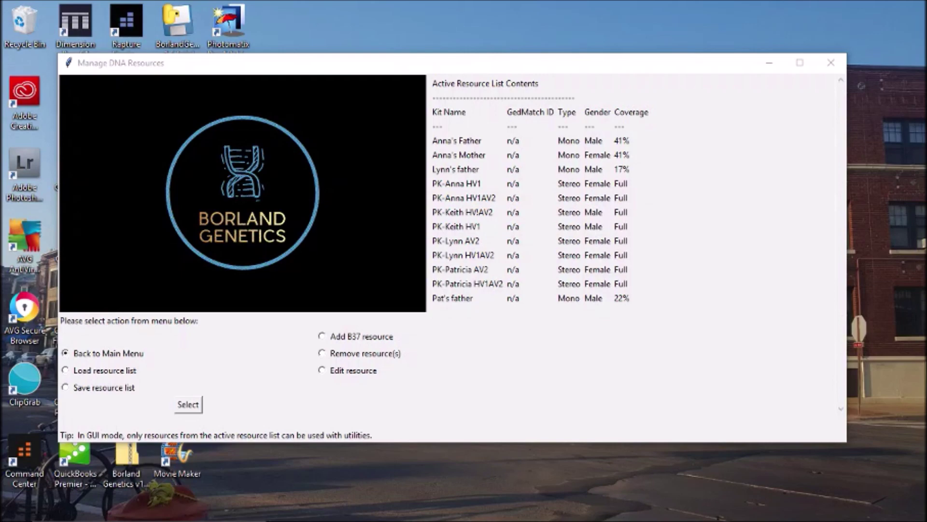
key(Return)
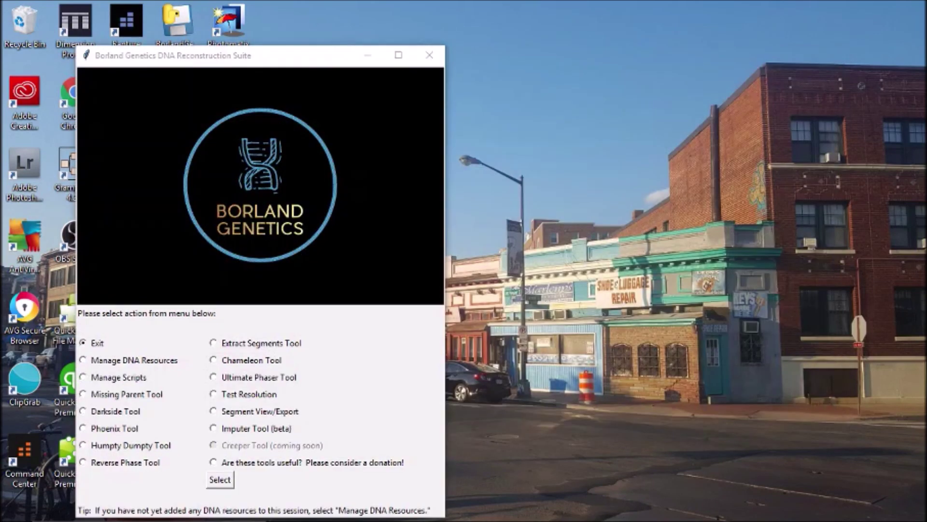
click(213, 410)
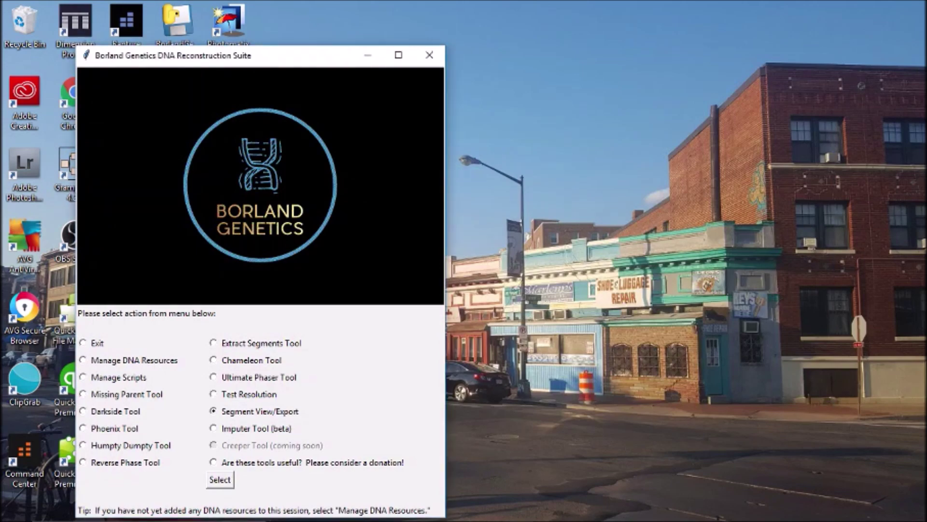
key(Return)
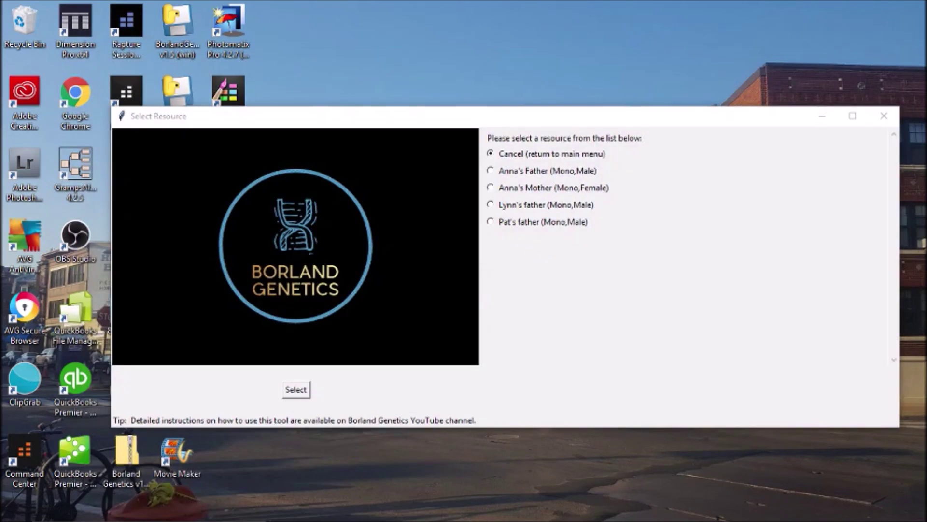
click(490, 222)
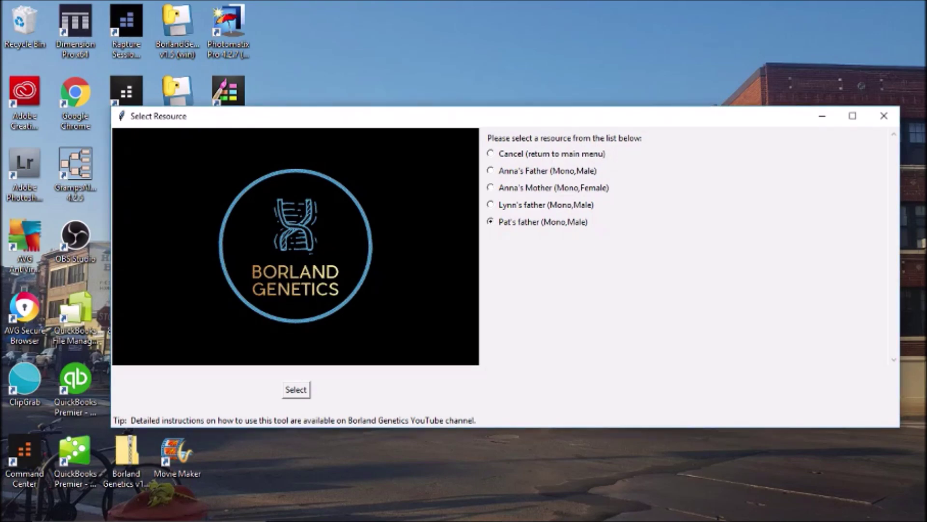
key(Return)
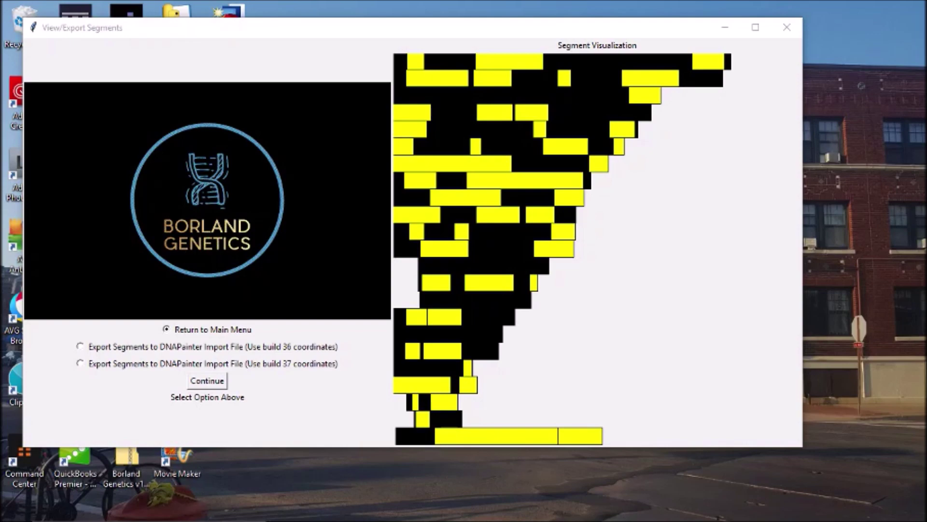
key(Return)
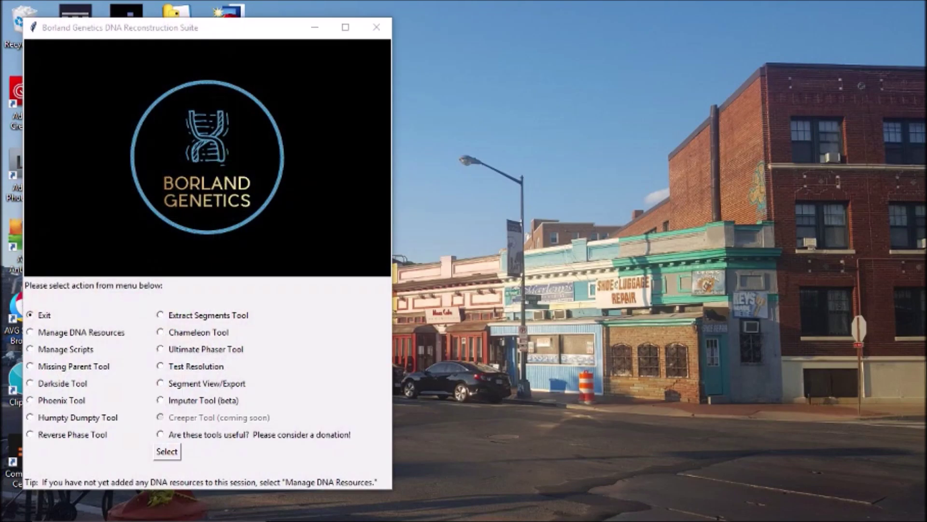
Save the active resource list over the existing project resource file dated 11/24/2018.
click(30, 332)
key(Return)
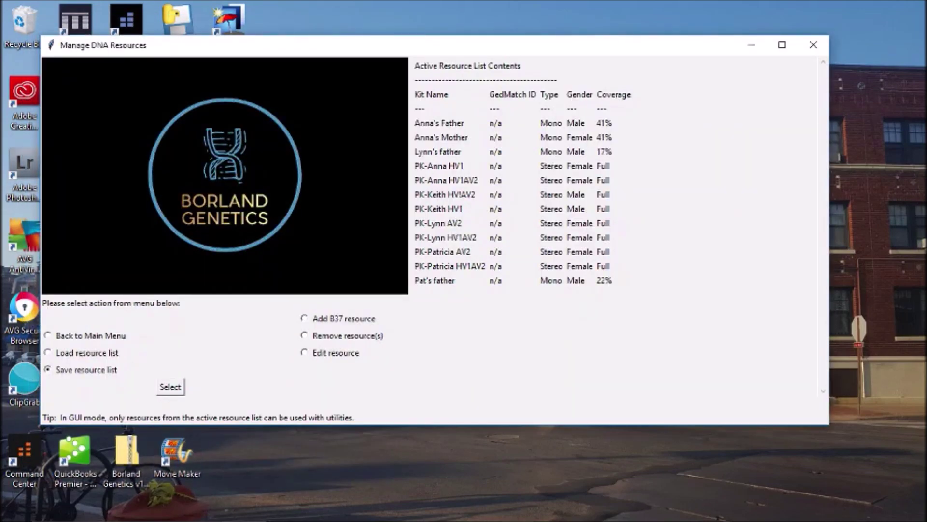
key(Return)
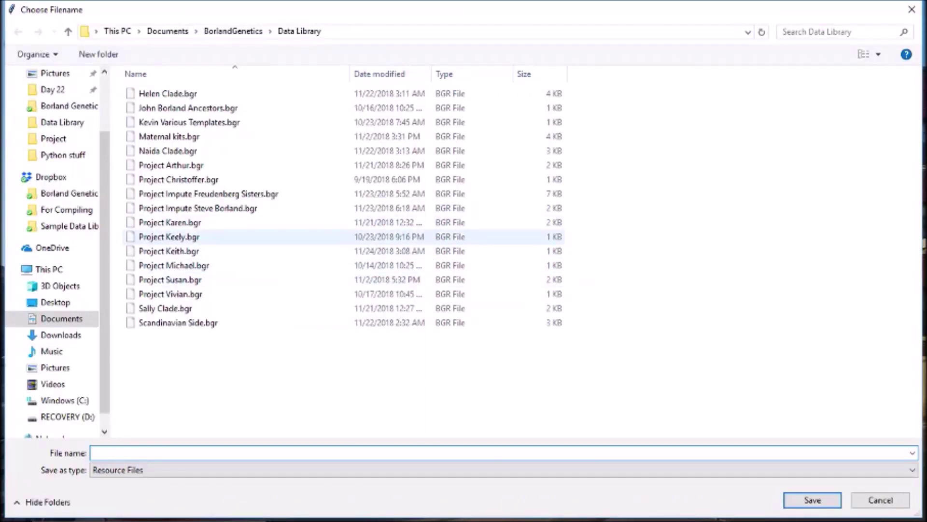
double_click(169, 251)
key(Left)
key(Return)
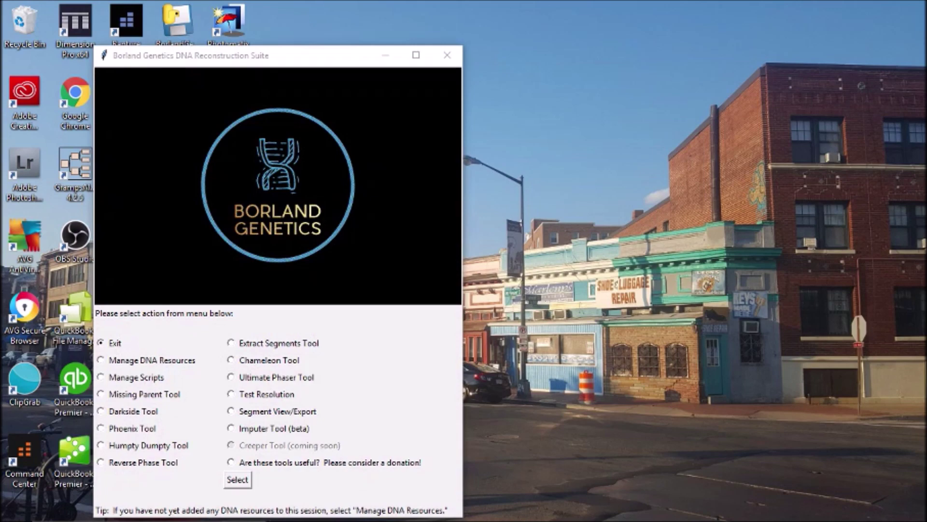
Try to merge all three father mono kits in the Humpty Dumpty Tool, with the option for mono resources from distinct clades to a stereo kit.
click(101, 445)
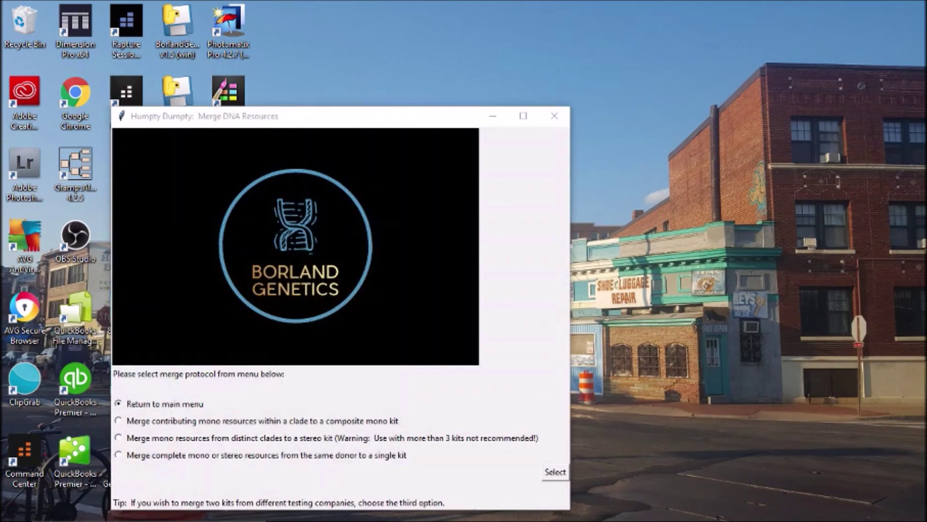
drag(355, 120, 559, 54)
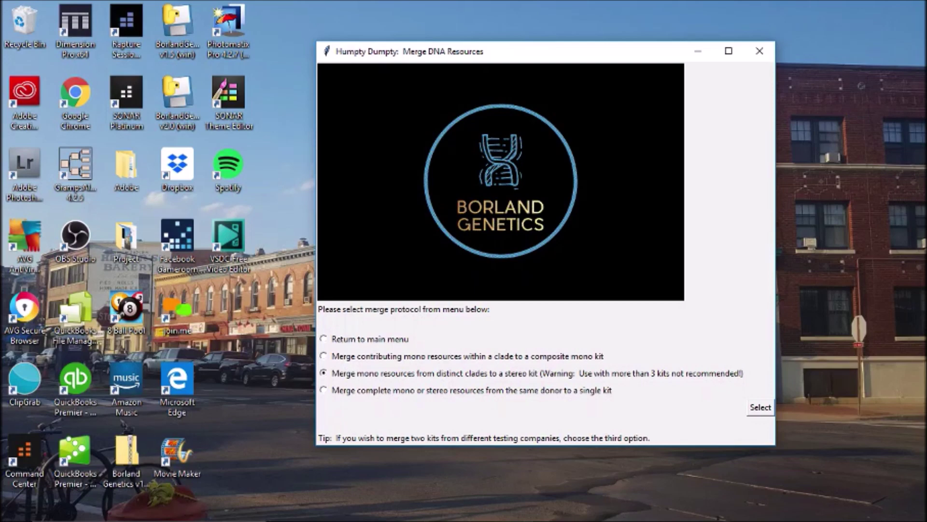
click(761, 407)
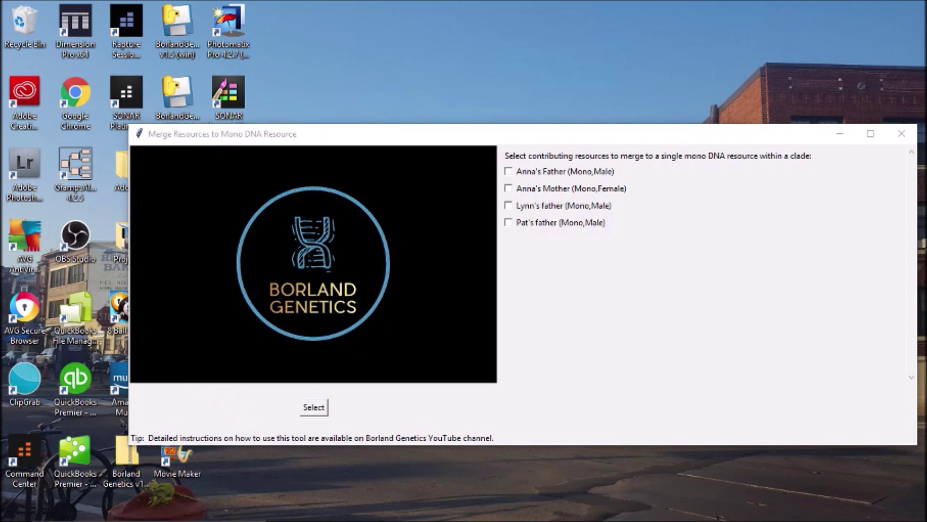
click(509, 171)
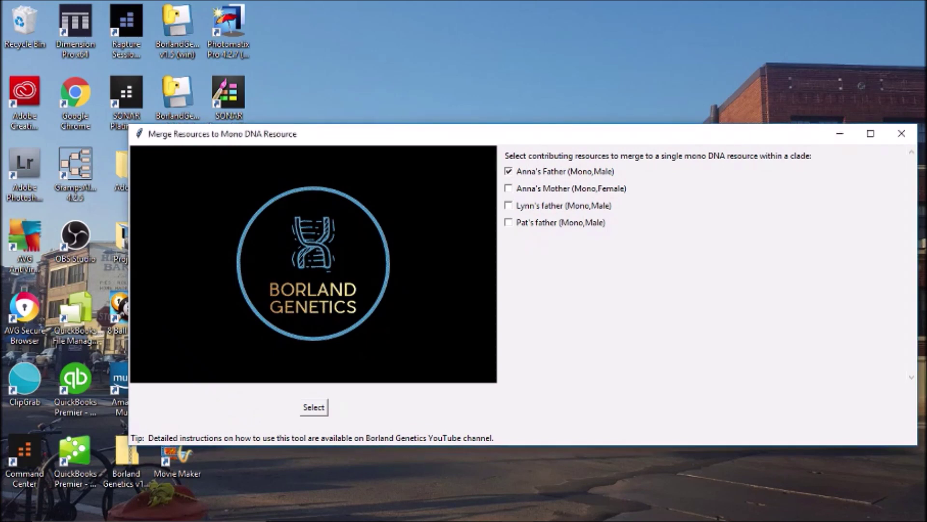
click(509, 205)
click(509, 222)
click(314, 406)
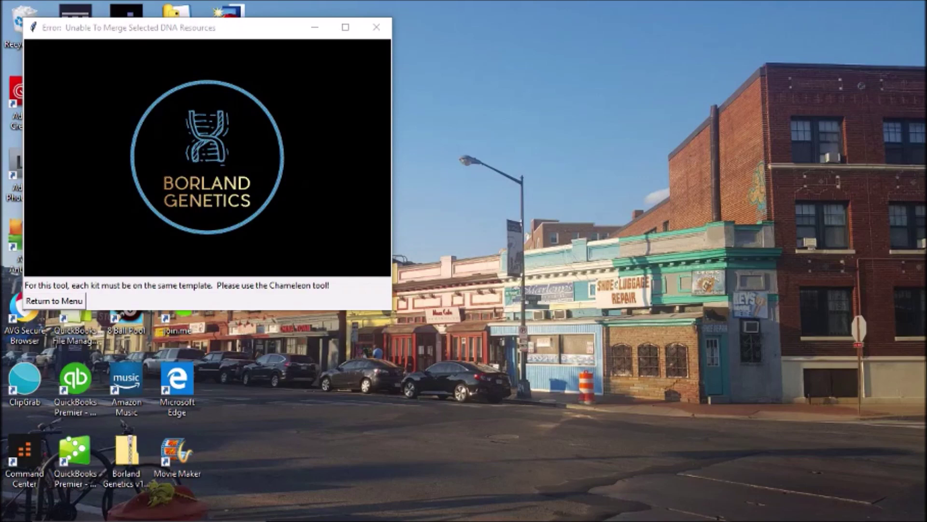
click(54, 301)
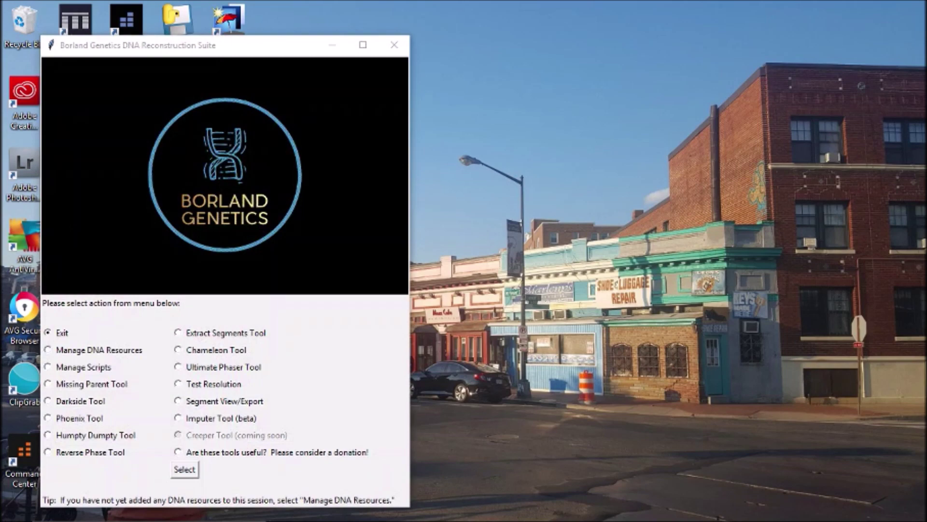
Try to map the templates of the first-listed and second-listed father mono kits onto each other with the Chameleon Tool.
drag(251, 50, 568, 42)
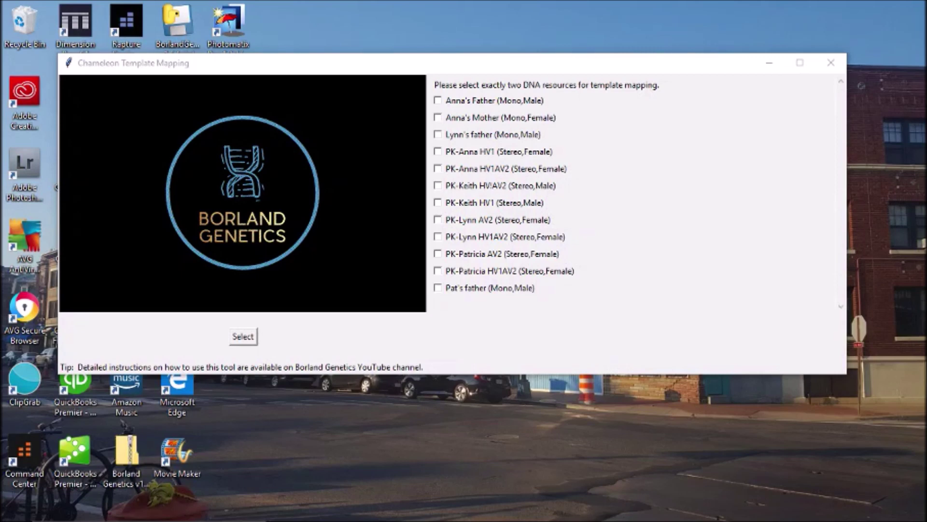
click(438, 100)
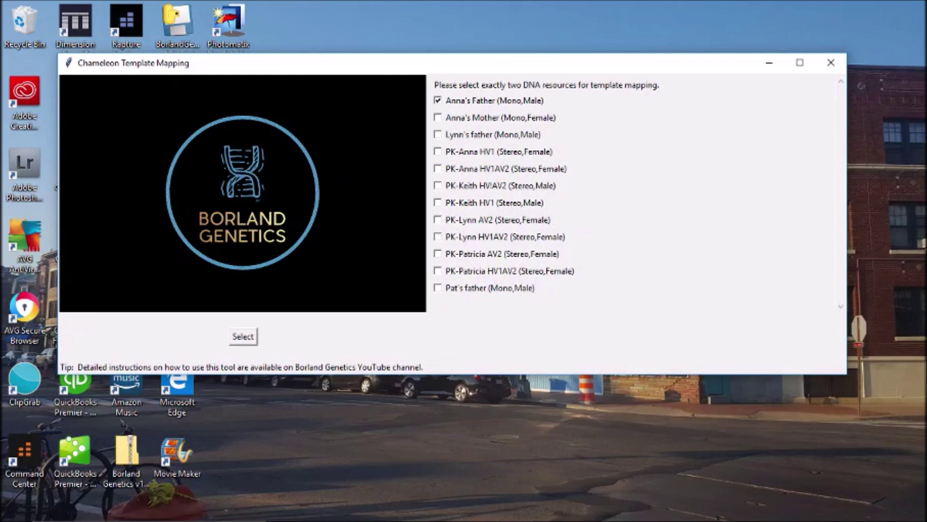
click(437, 134)
click(243, 336)
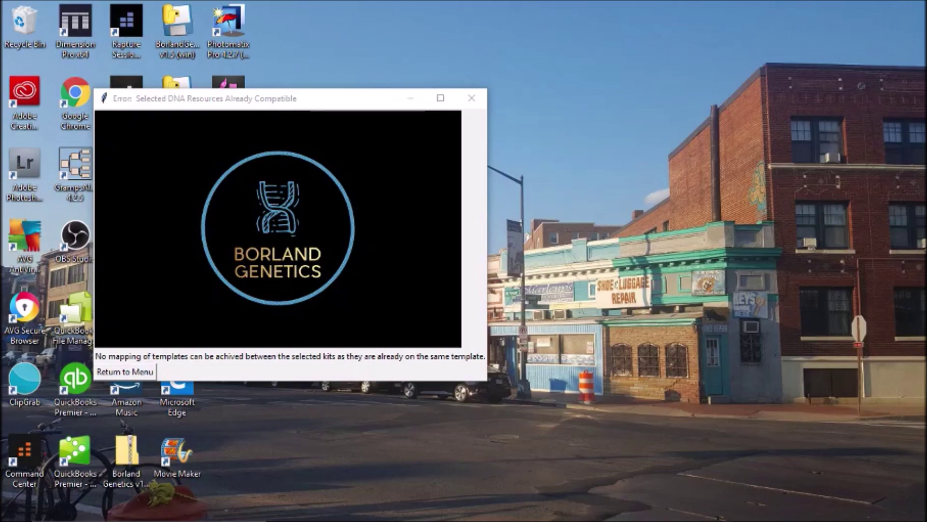
key(Return)
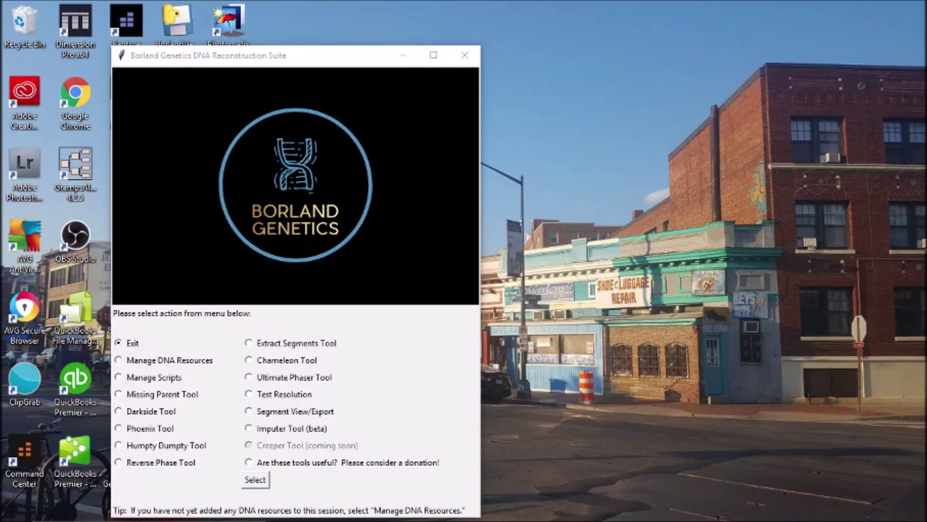
Run the Chameleon Tool to map the third-listed father mono kit onto the template of the second-listed father kit.
click(249, 360)
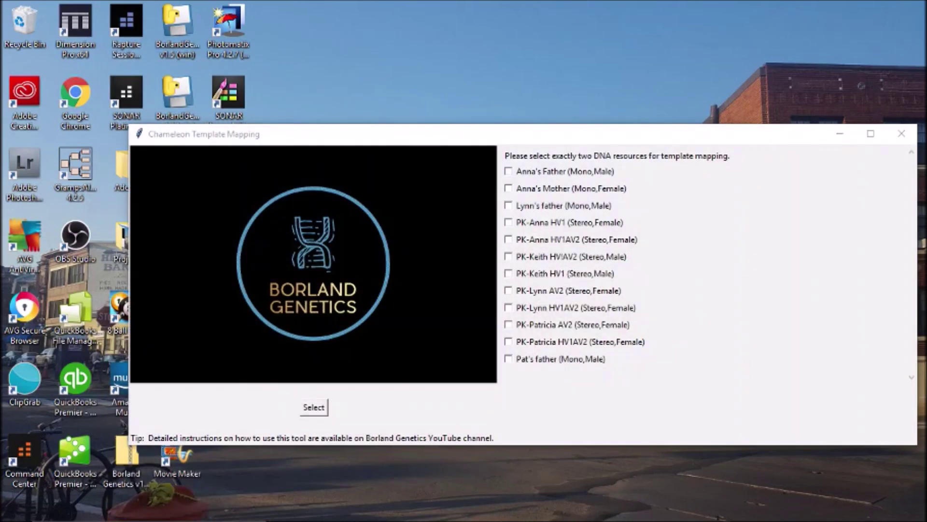
click(508, 359)
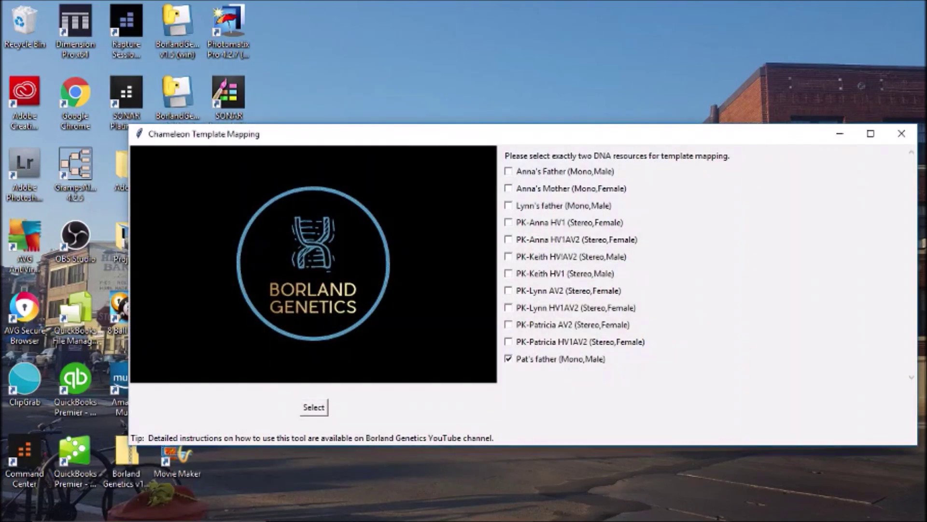
click(508, 205)
click(314, 407)
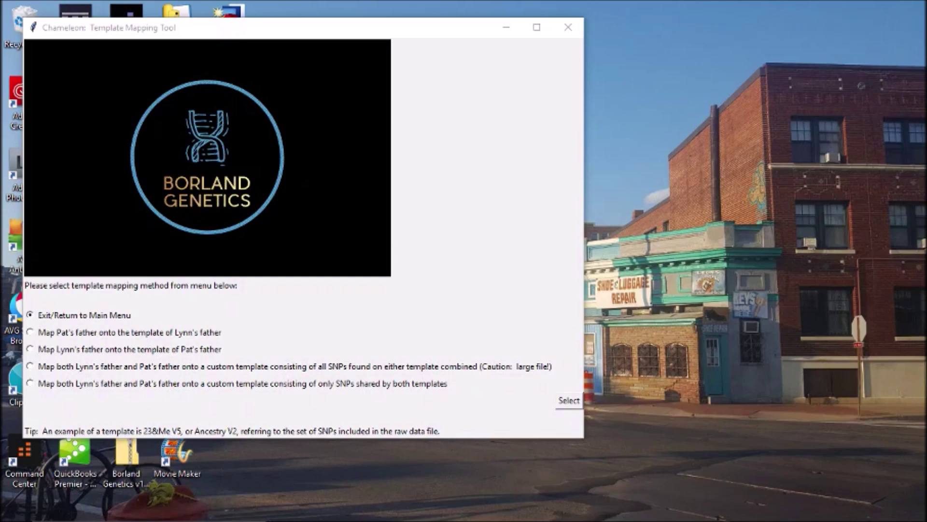
click(30, 332)
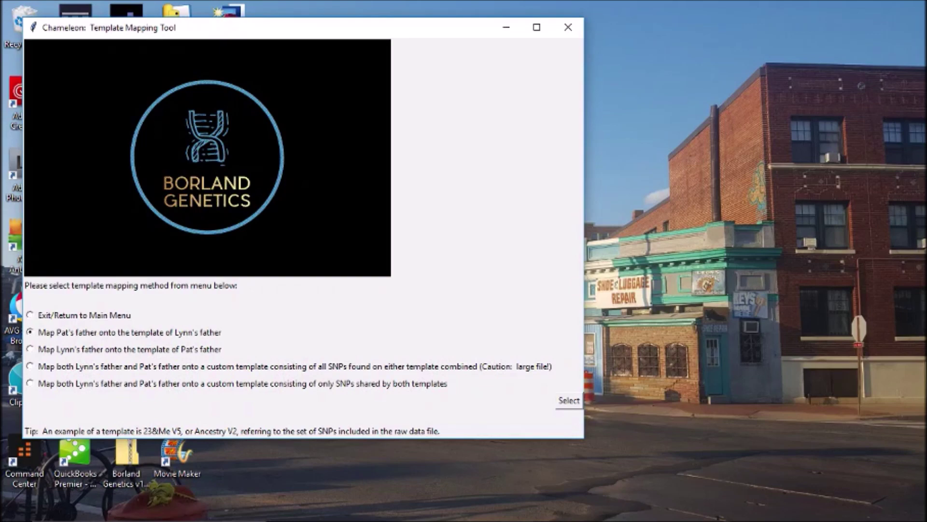
click(569, 399)
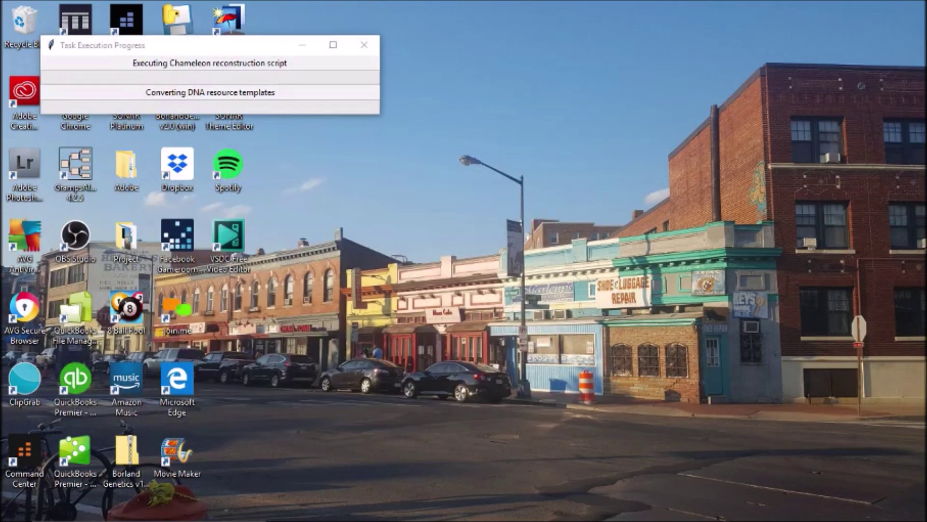
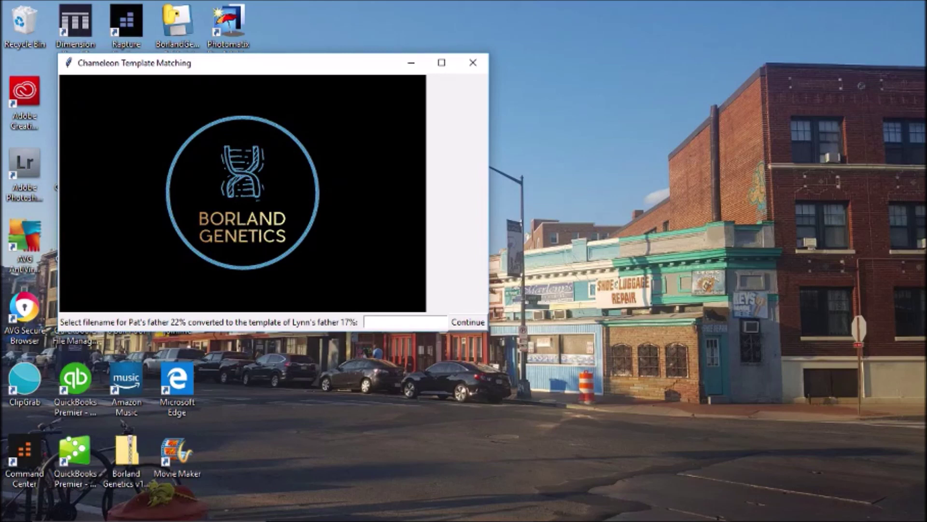
Name the converted kit as that child's father with the suffix HV1AV2, and return to the main menu.
text(Pat's father HV1AV2)
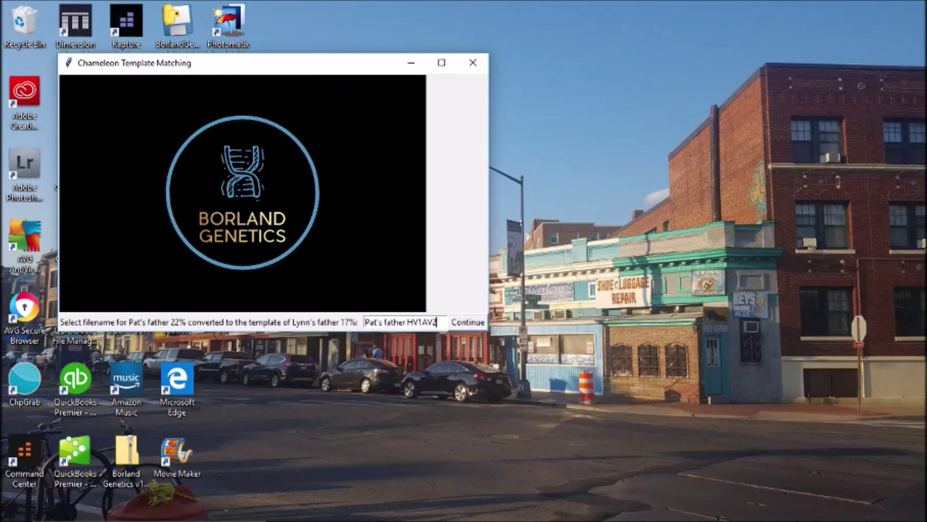
key(Return)
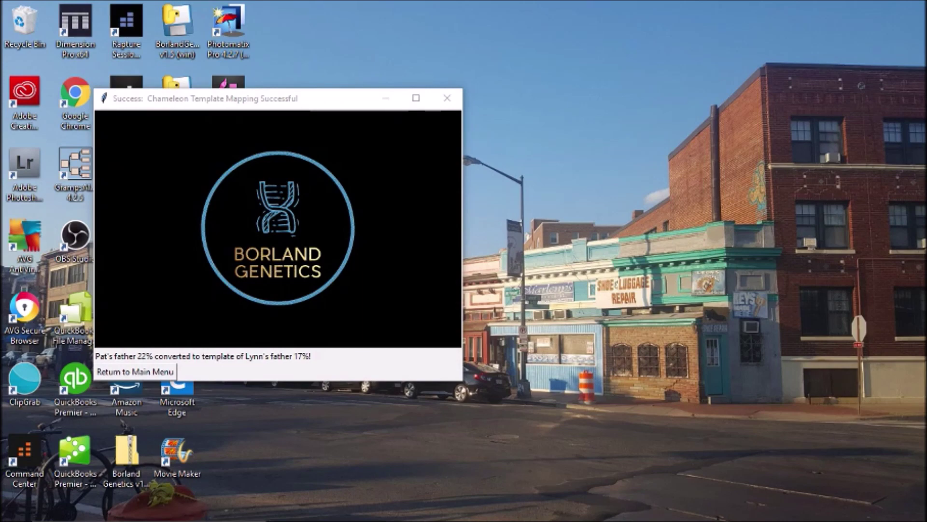
key(Return)
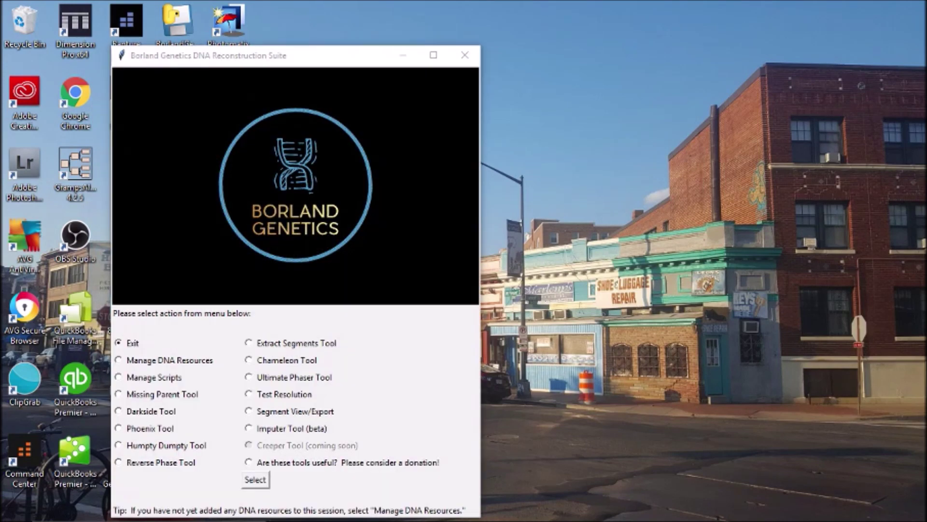
Merge the father mono kits sharing the same template in the Humpty Dumpty Tool, using the distinct-clades-to-stereo-kit option.
click(119, 445)
click(255, 479)
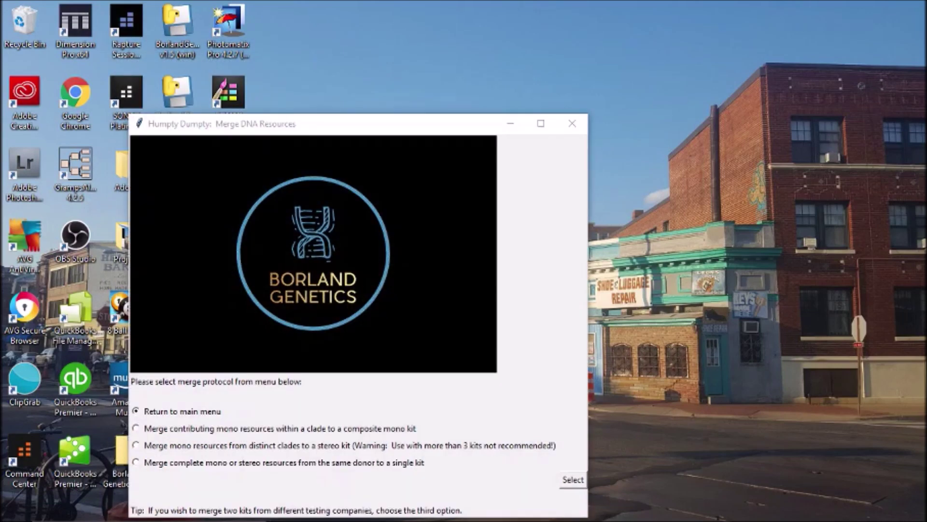
click(136, 444)
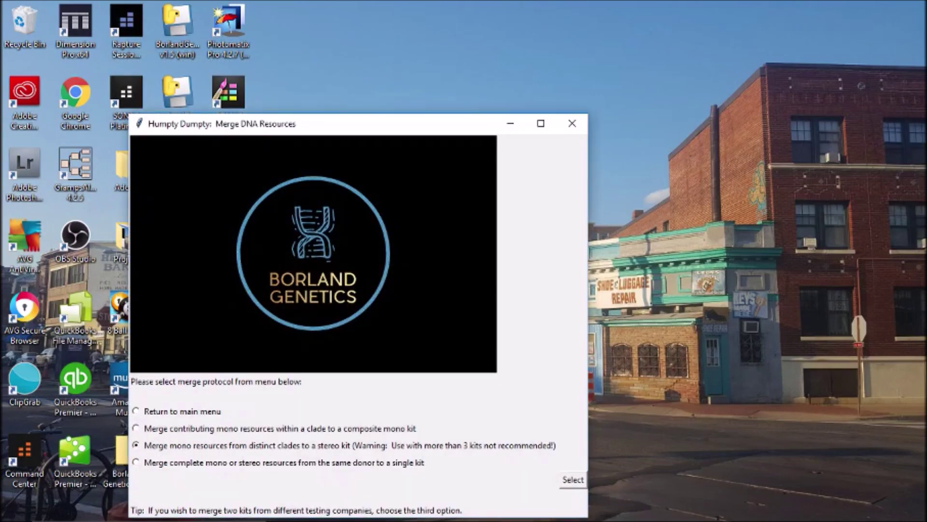
click(573, 479)
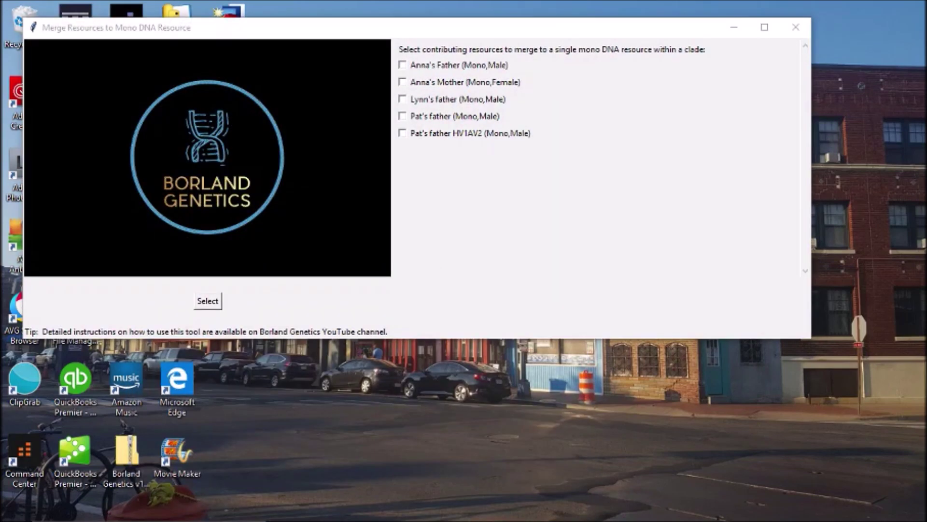
click(402, 64)
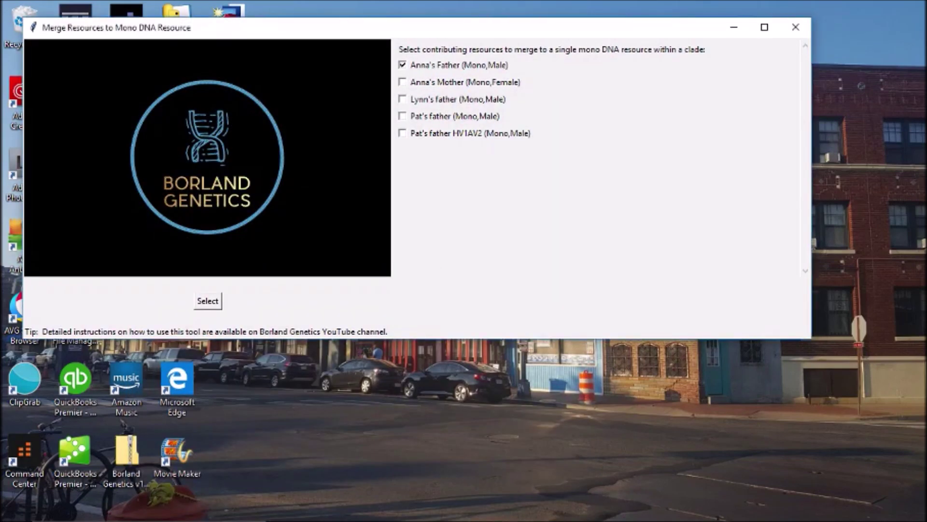
click(402, 99)
click(208, 300)
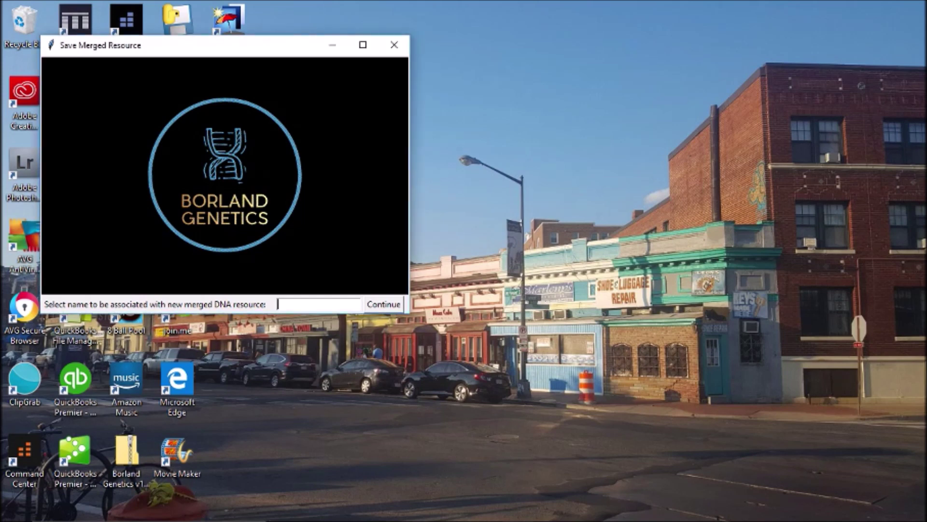
Name the merged DNA resource with the father's first name, and return to the main menu.
text(Karl)
key(Return)
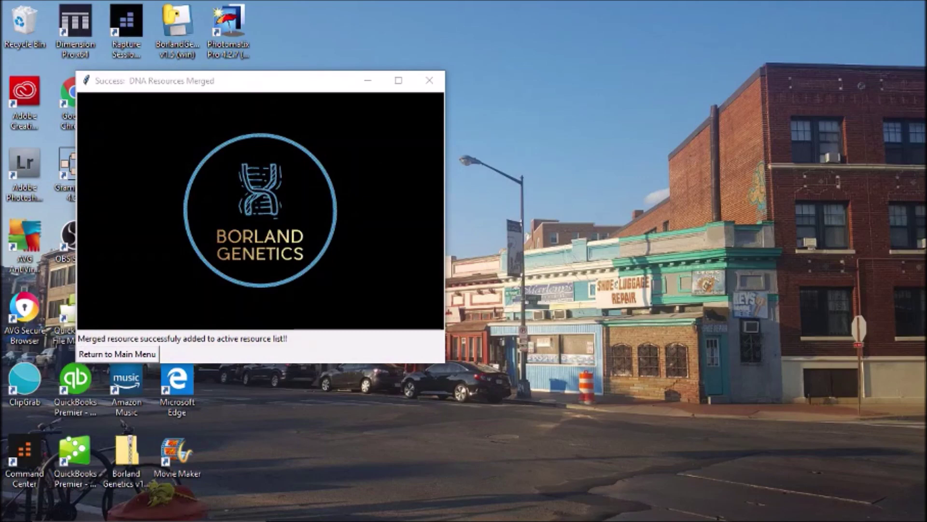
key(Return)
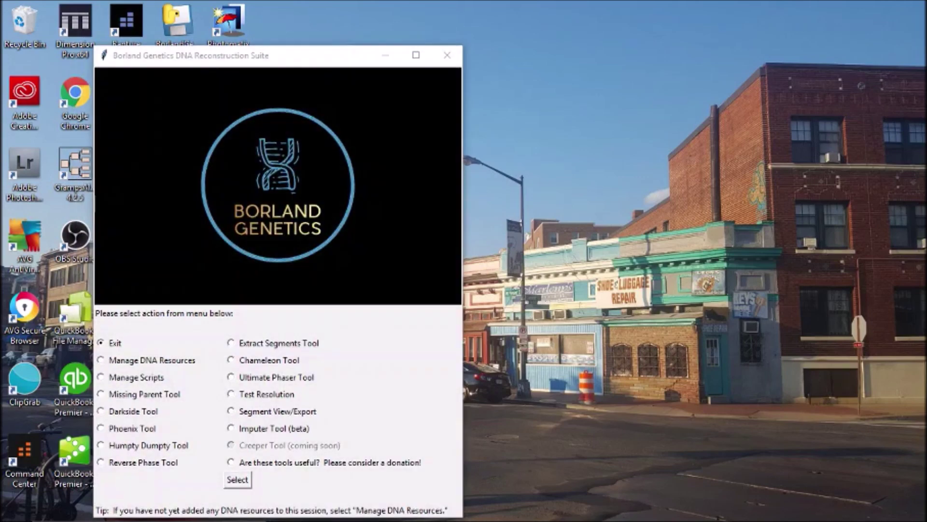
Open Manage DNA Resources for the updated active resource list.
click(100, 360)
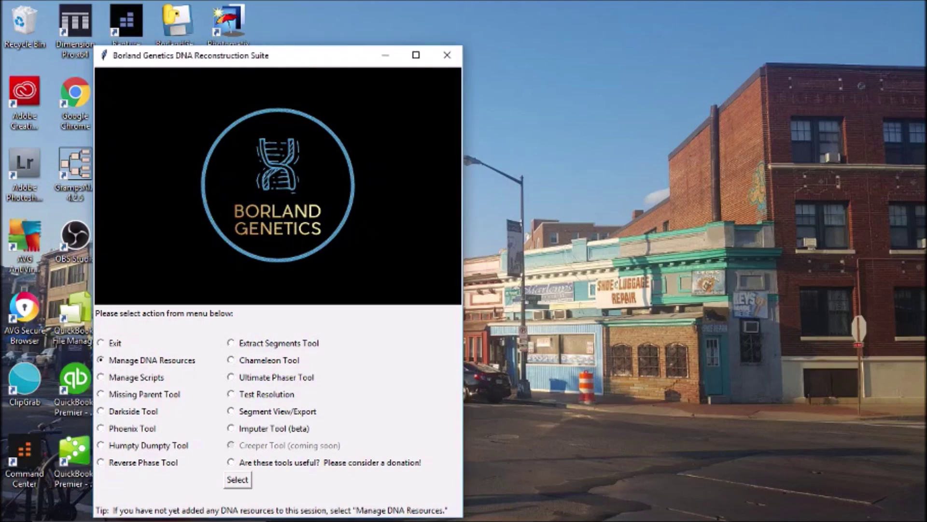
click(237, 479)
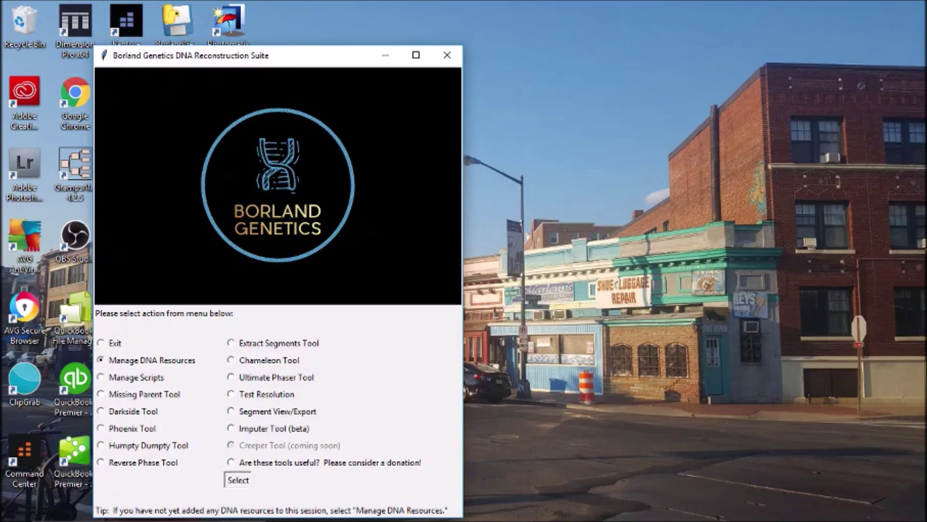